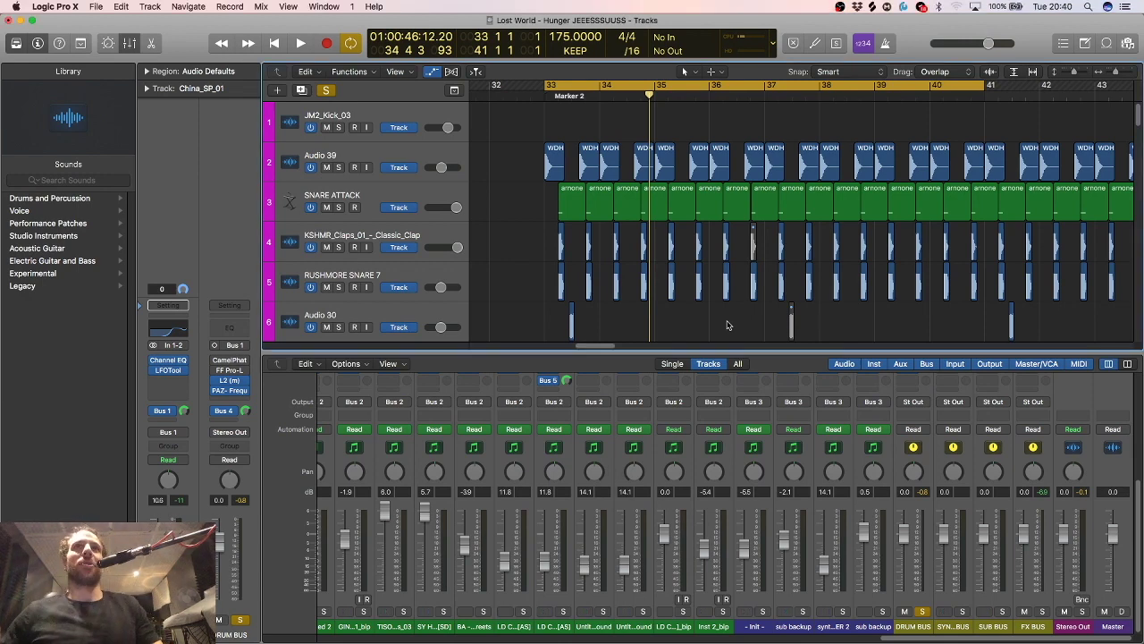
Scroll the Mixer so the Setting, Input, Audio FX and Sends rows show above the faders.
scroll(728, 324, down, 2)
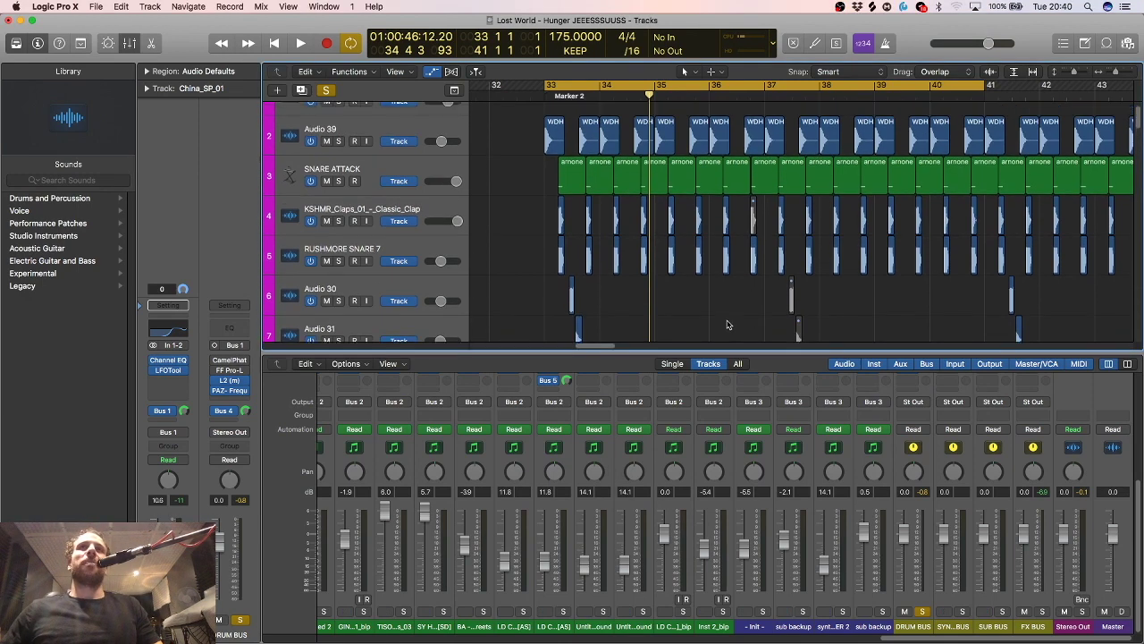
scroll(728, 325, up, 2)
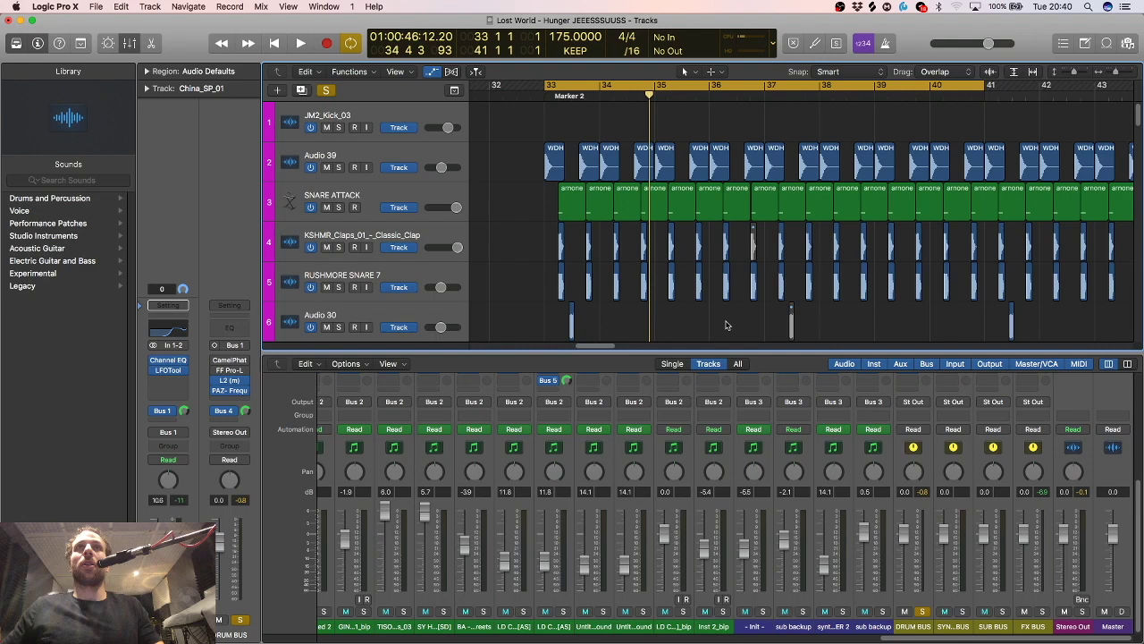
scroll(727, 324, left, 2)
scroll(561, 250, right, 2)
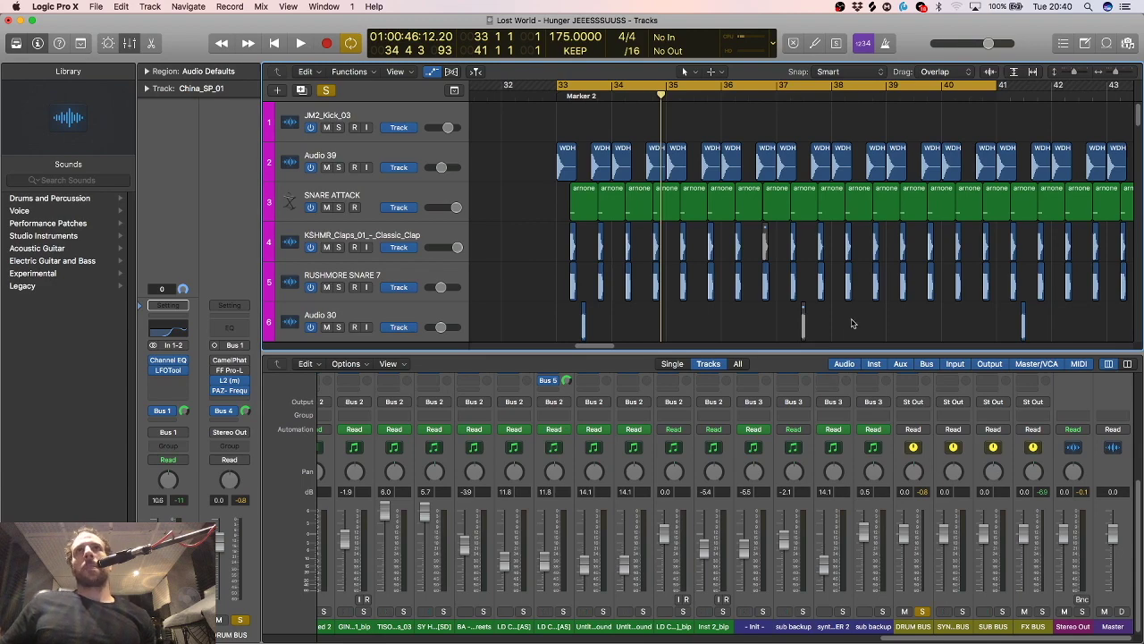
Scroll the mixer to bring the DRUM BUS insert slots into view.
scroll(1011, 474, up, 5)
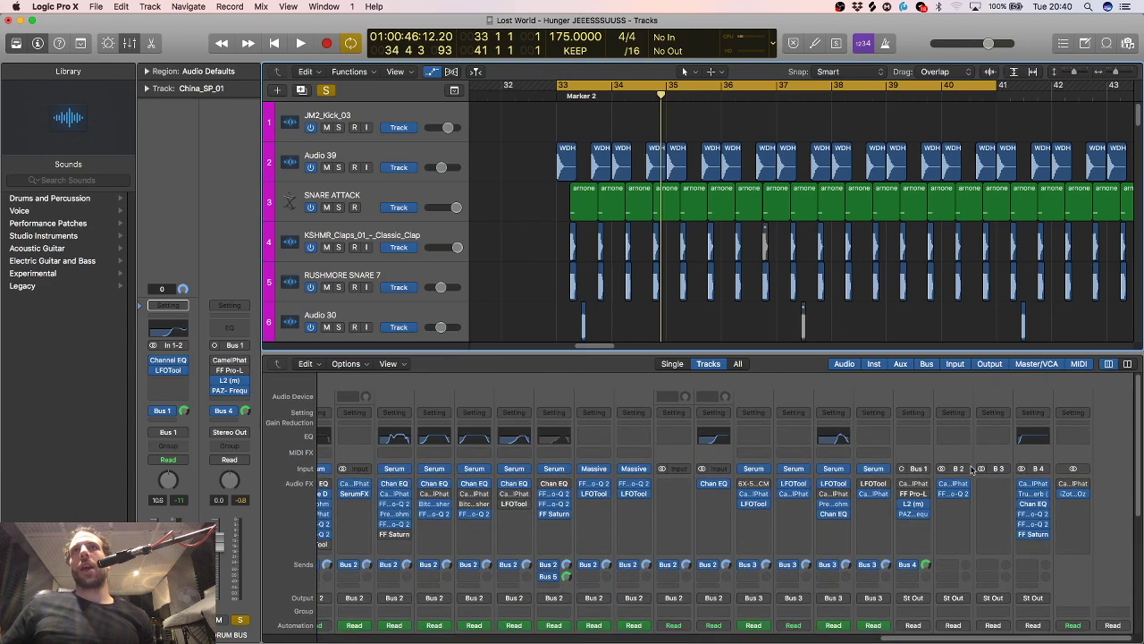
scroll(817, 293, down, 3)
scroll(817, 293, up, 3)
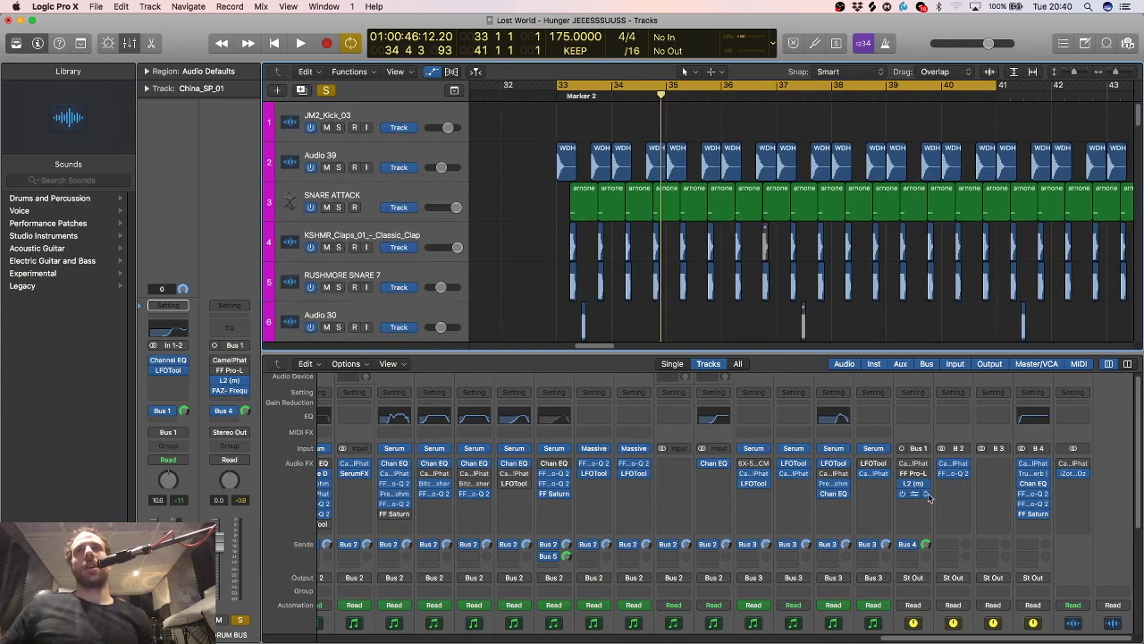
mouse_move(924, 485)
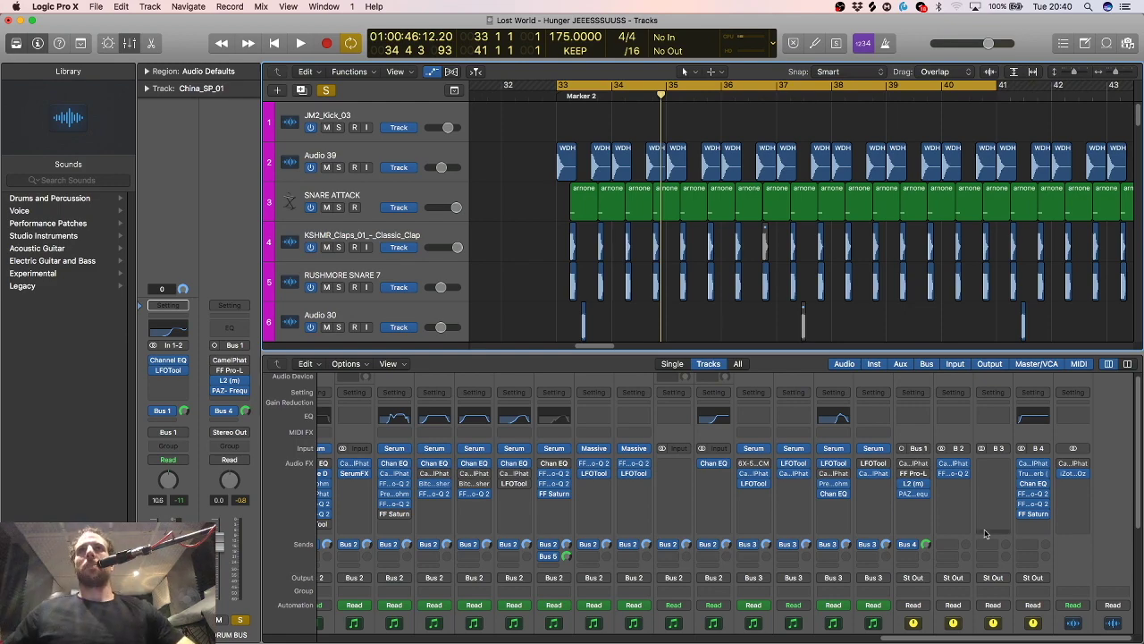
scroll(985, 534, down, 5)
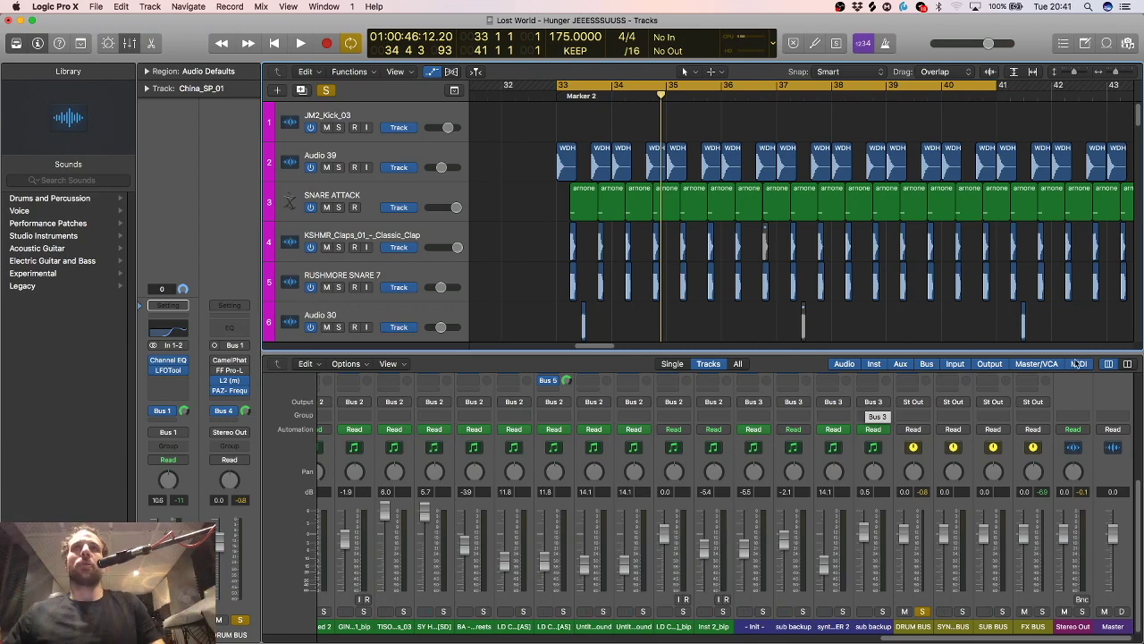
Play the drum section from the cycle start, then stop after a short listen.
key(space)
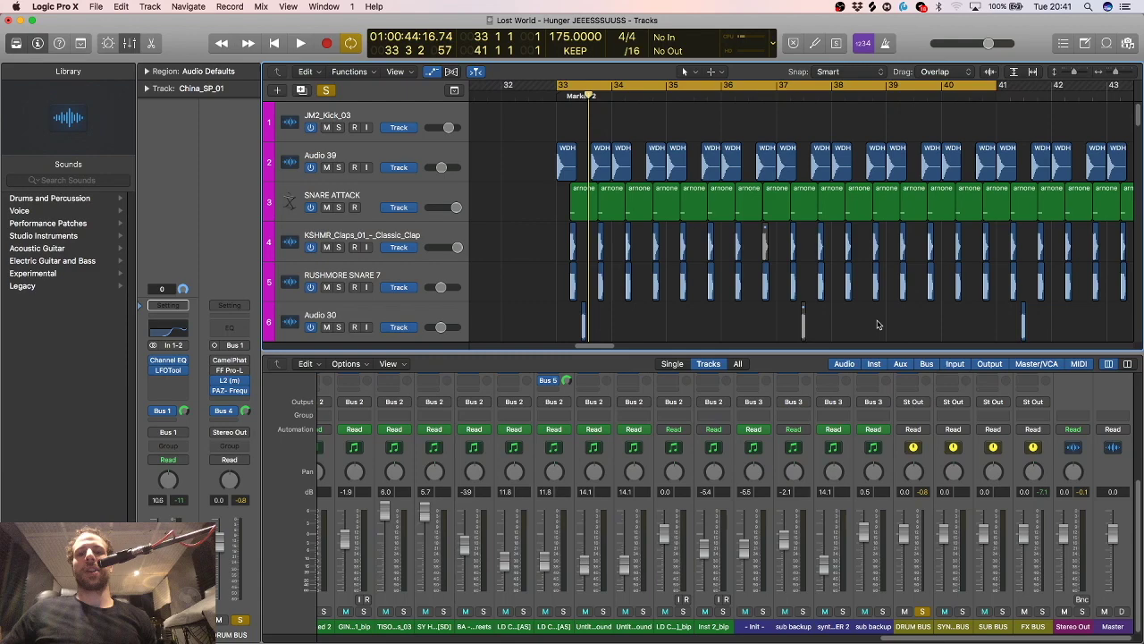
key(space)
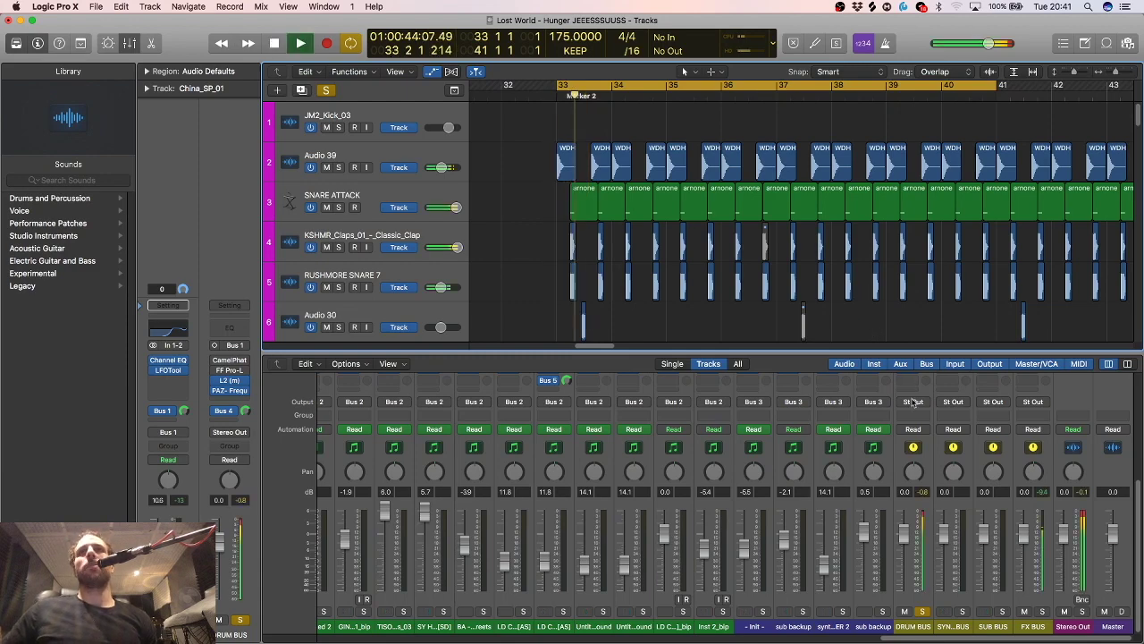
scroll(957, 458, up, 5)
scroll(957, 458, down, 1)
key(space)
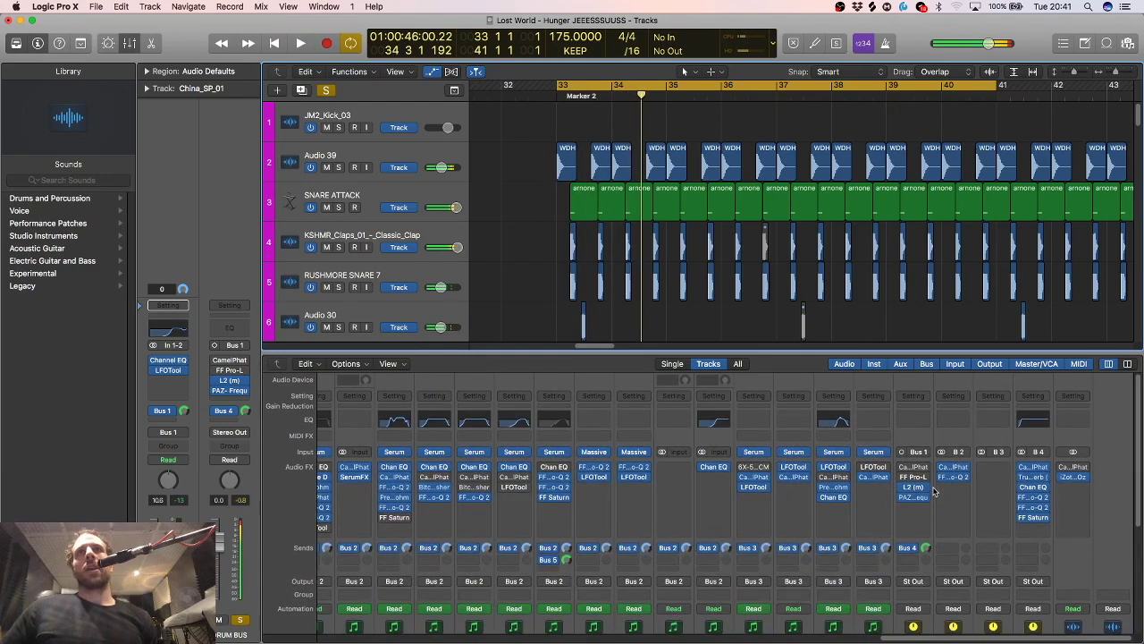
Open the DRUM BUS L2 limiter and move its window off the track headers.
click(913, 488)
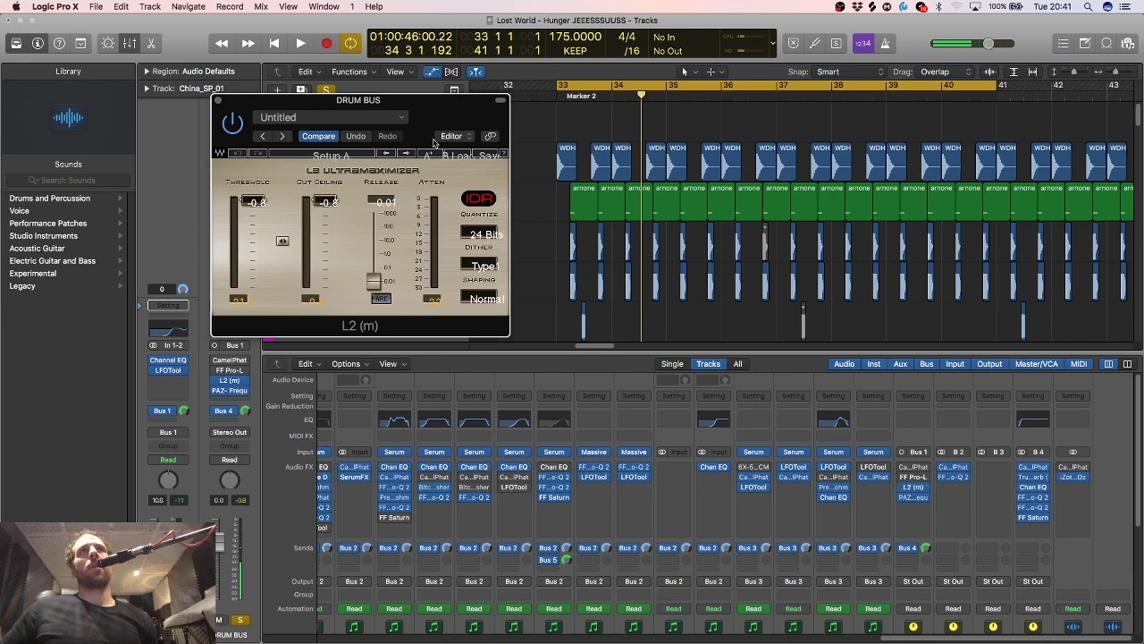
drag(428, 118, 993, 162)
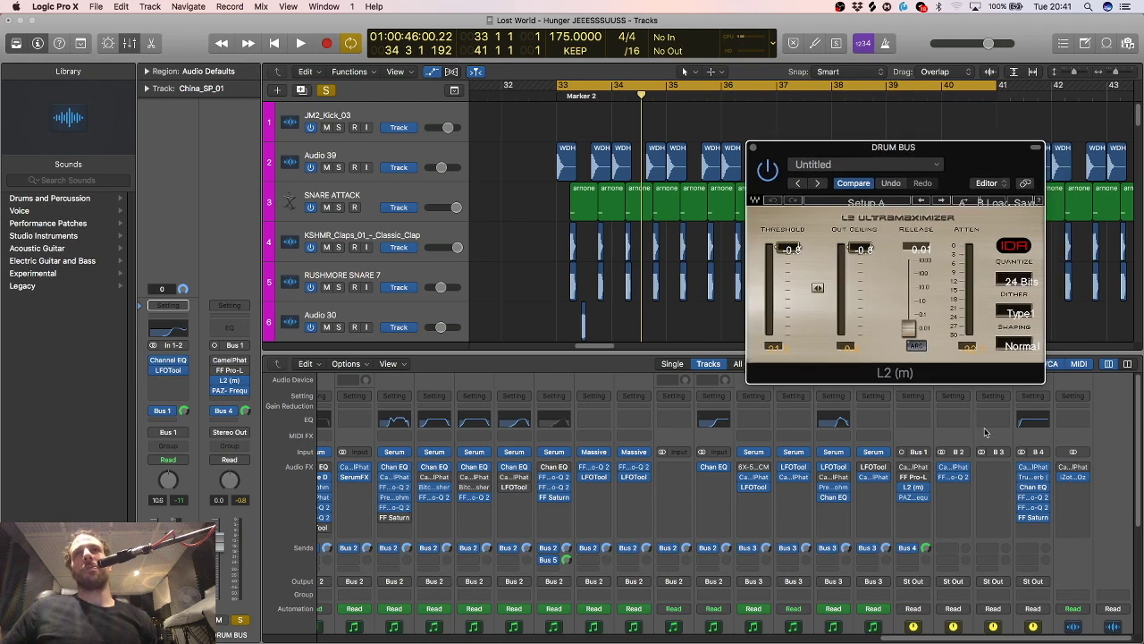
drag(963, 175, 1002, 185)
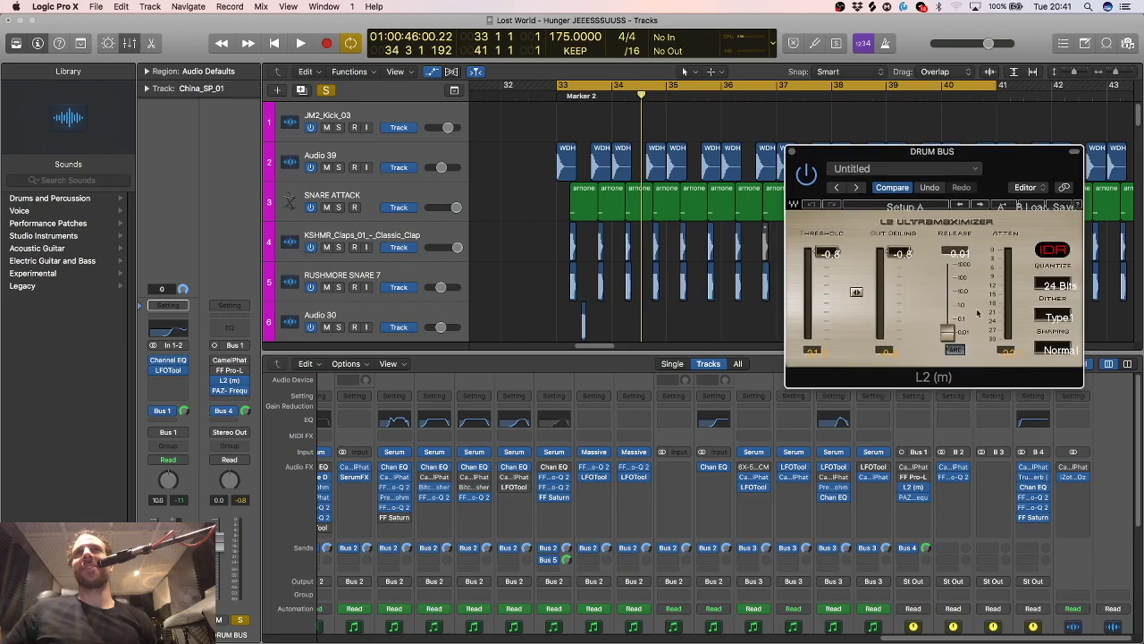
Watch the DRUM BUS PAZ Frequency spectrum during playback from bar 33, then close it.
click(913, 497)
drag(255, 51, 622, 354)
key(space)
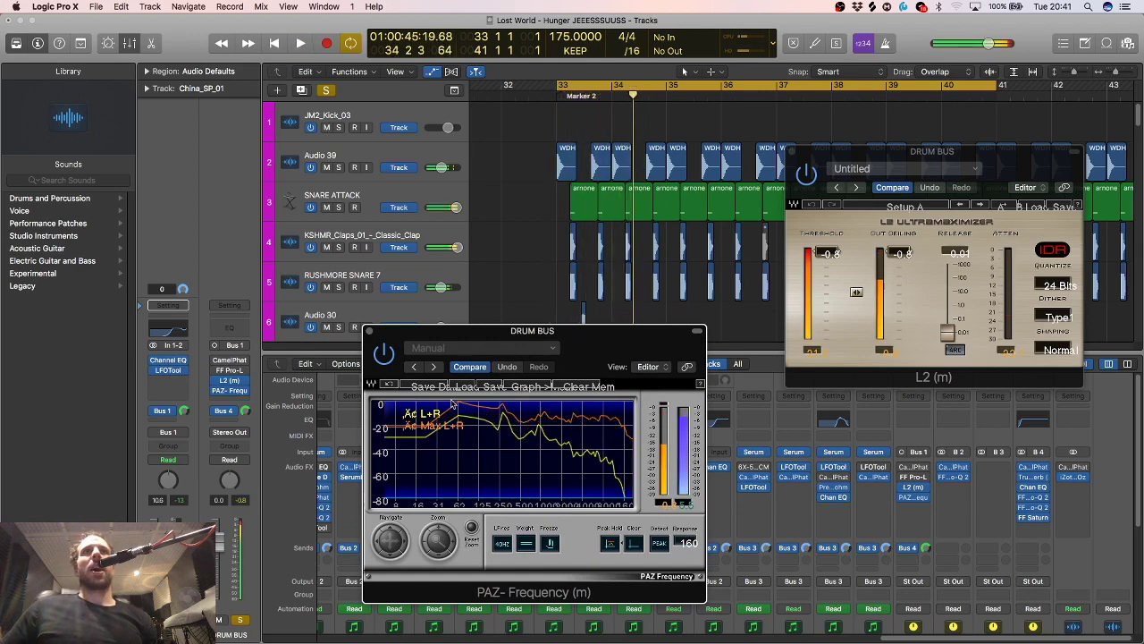
key(space)
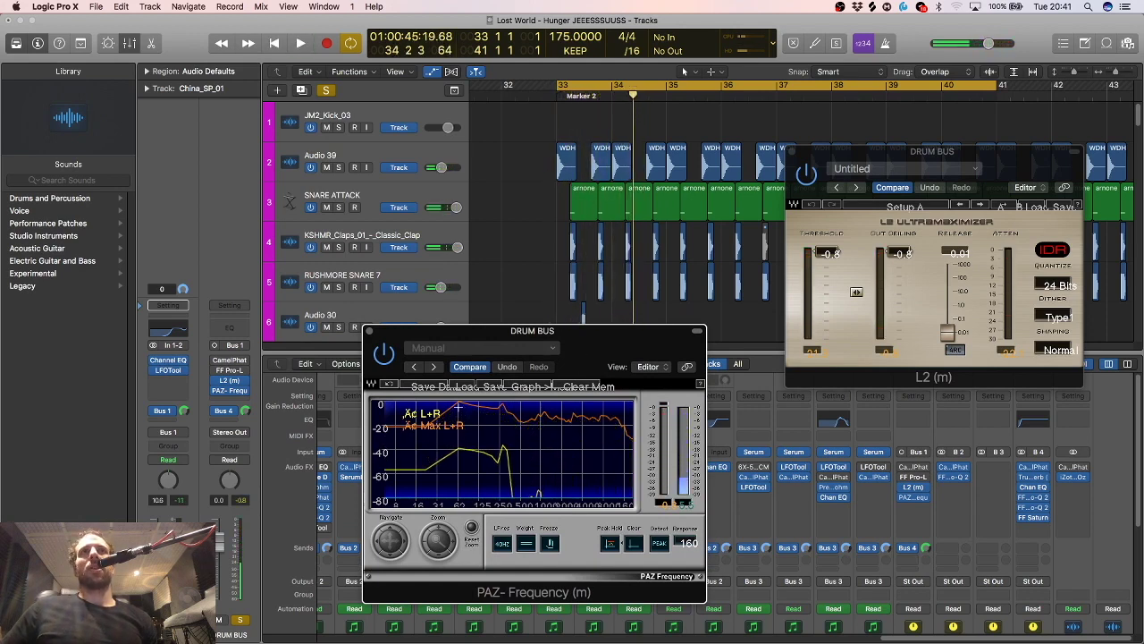
key(space)
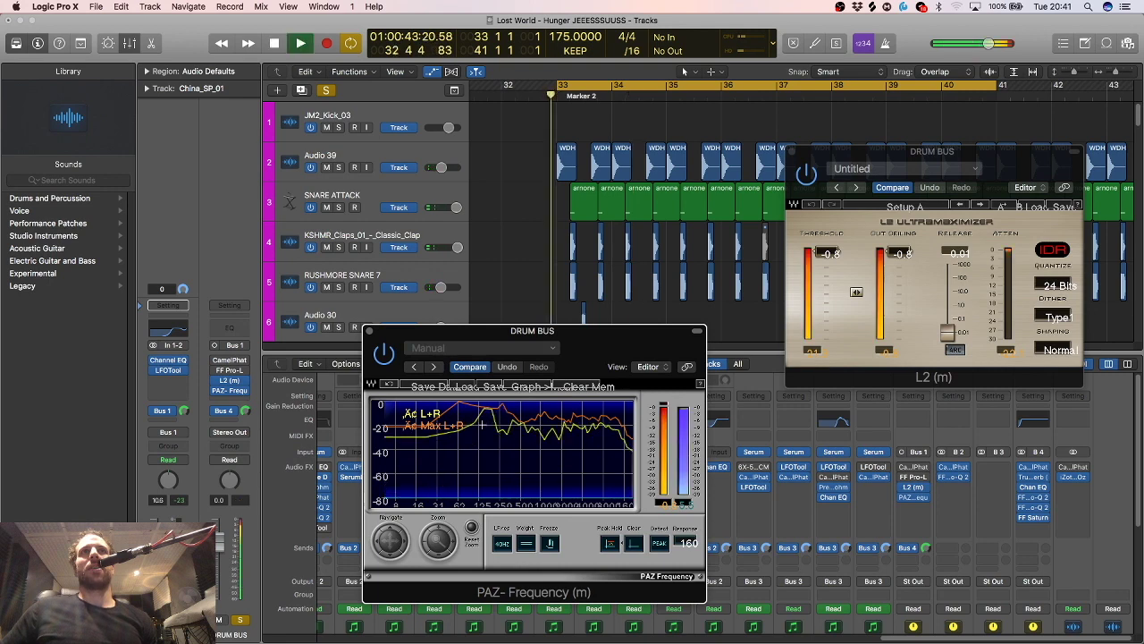
key(space)
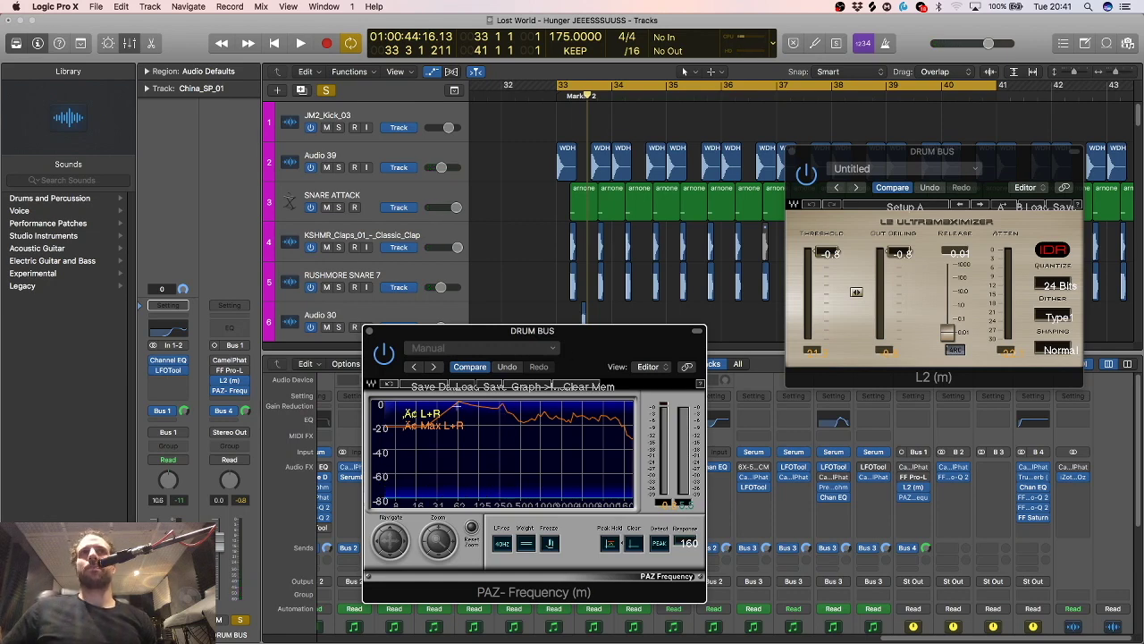
key(space)
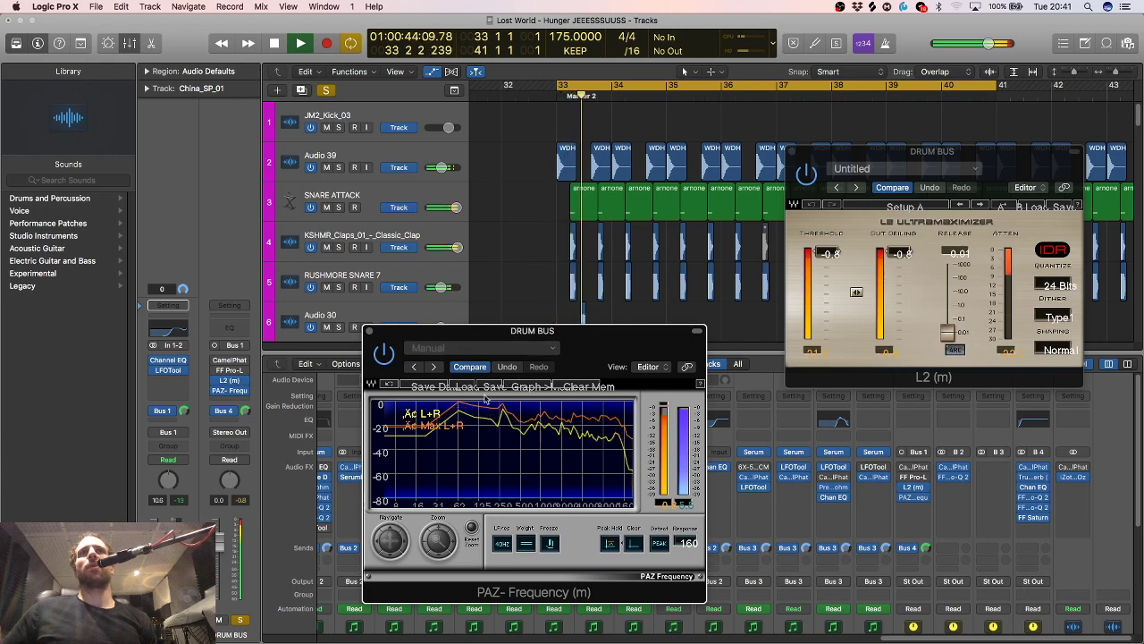
click(368, 331)
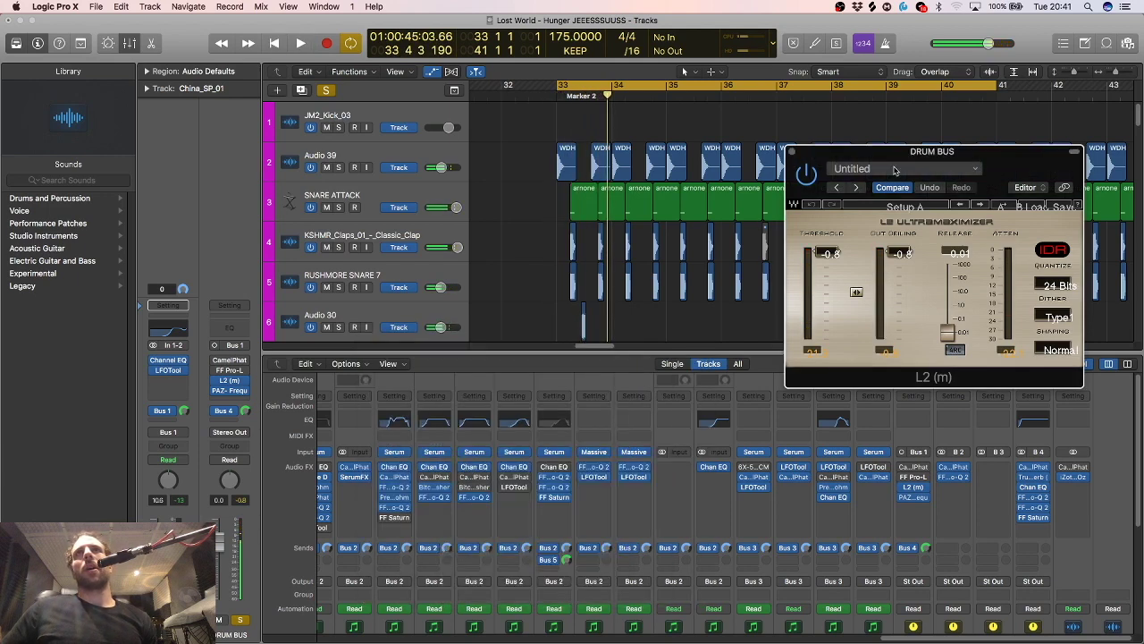
Close the L2 plug-in window and scroll the mixer down.
drag(792, 161, 803, 168)
click(802, 159)
scroll(963, 477, down, 2)
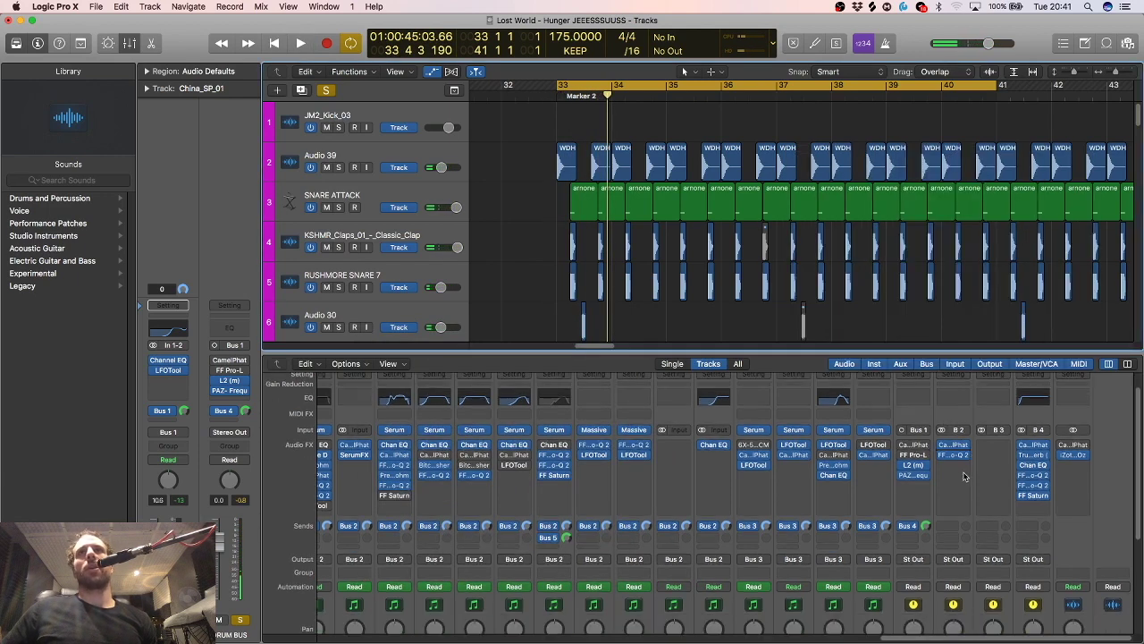
scroll(911, 530, down, 6)
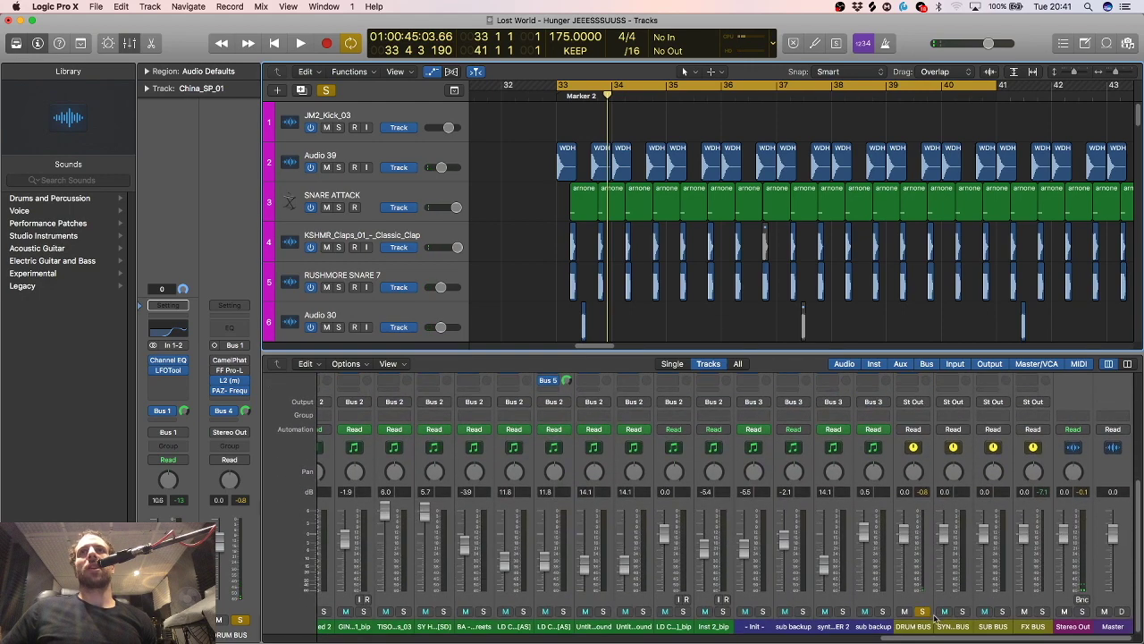
Solo the FX BUS channel and listen to it briefly.
click(1042, 611)
key(space)
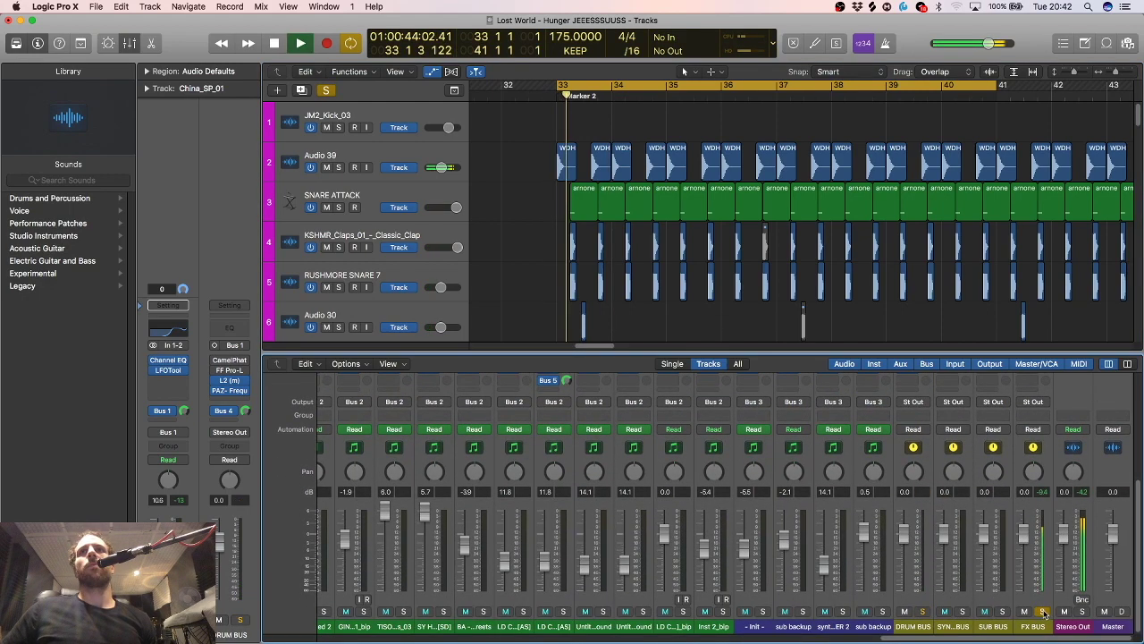
scroll(1041, 500, up, 4)
key(space)
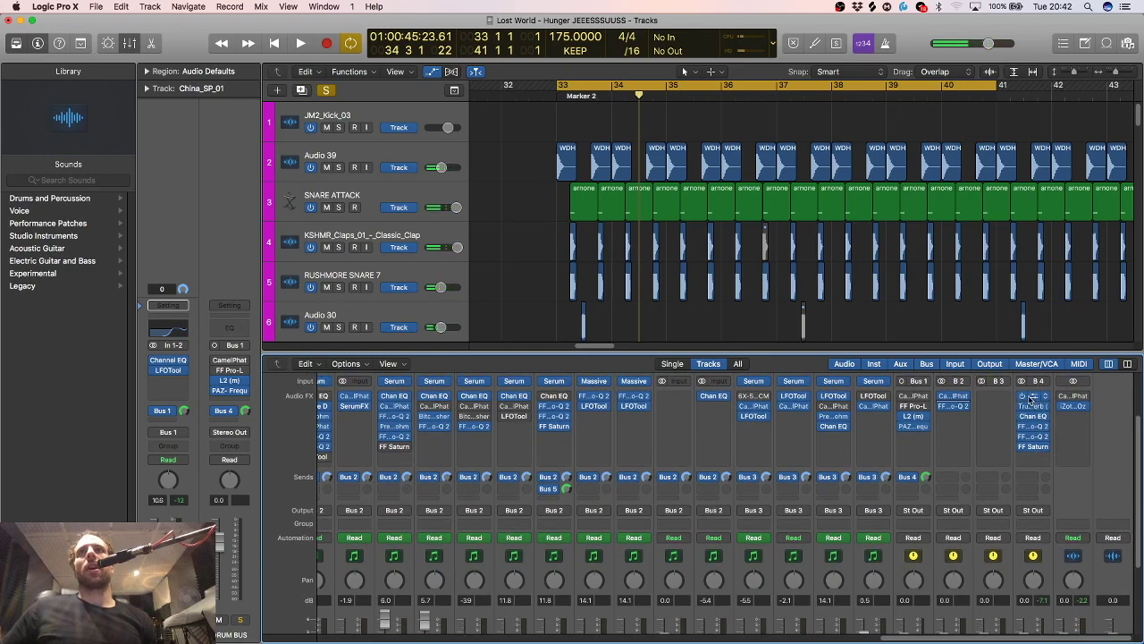
Inspect the FX BUS TrueVerb, CamelPhat and FF Saturn (Warm Tape) plug-ins, closing each window.
click(1034, 407)
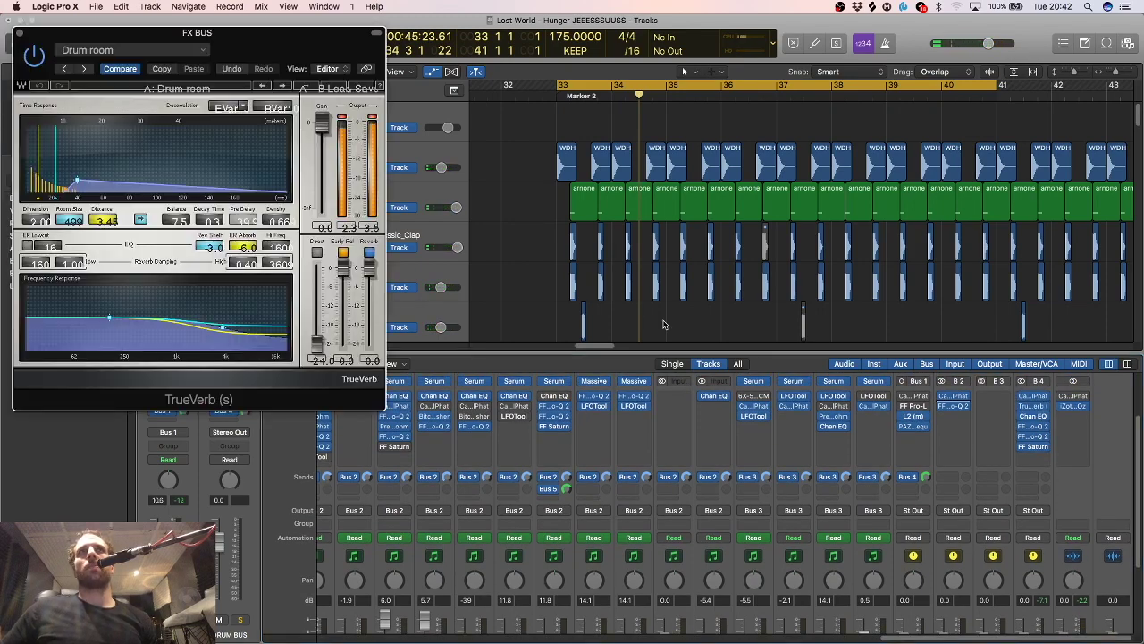
click(22, 35)
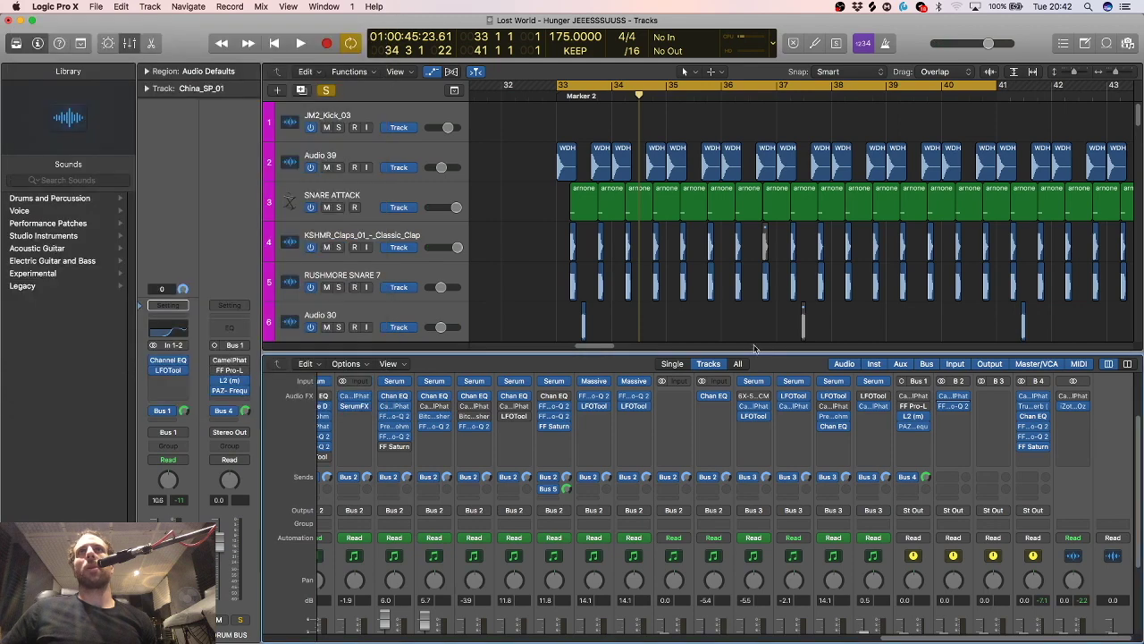
click(1032, 396)
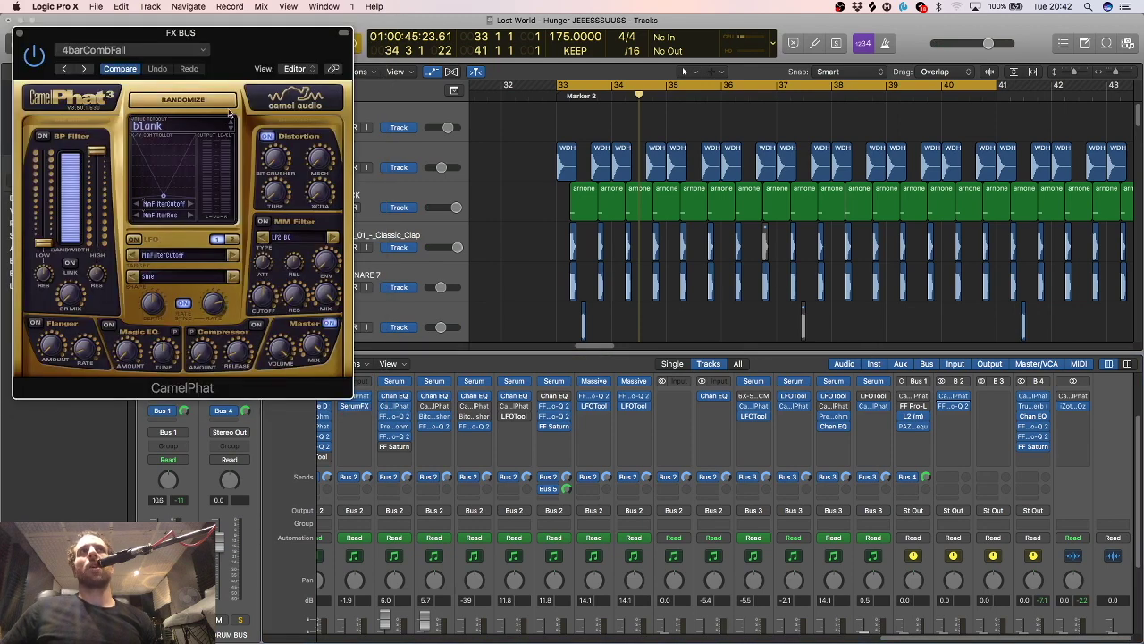
drag(239, 39, 304, 47)
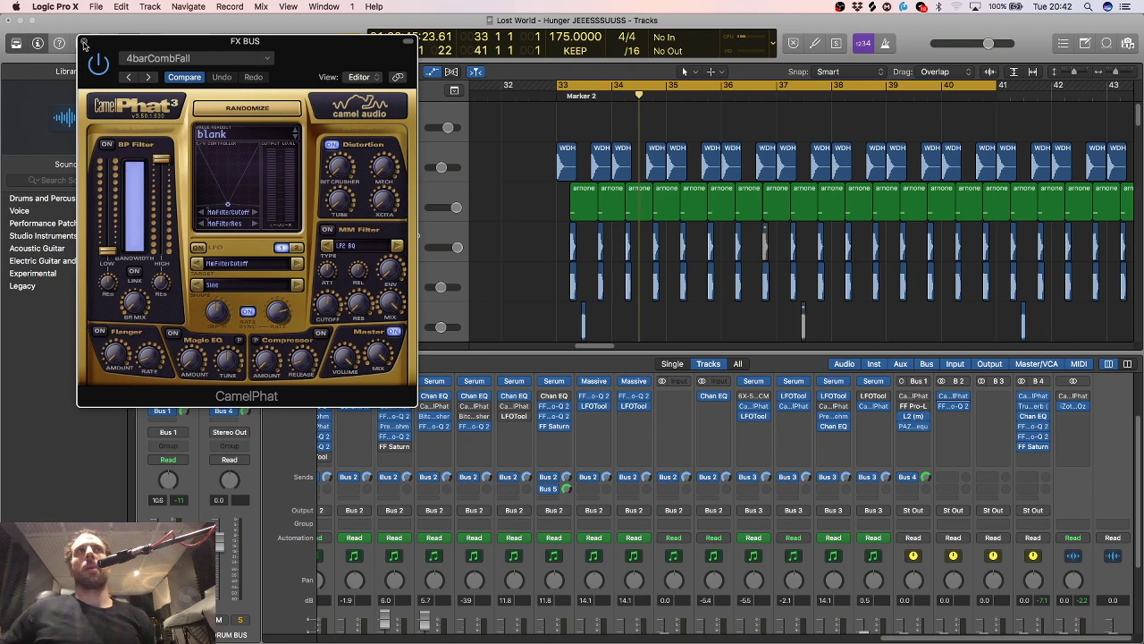
click(83, 44)
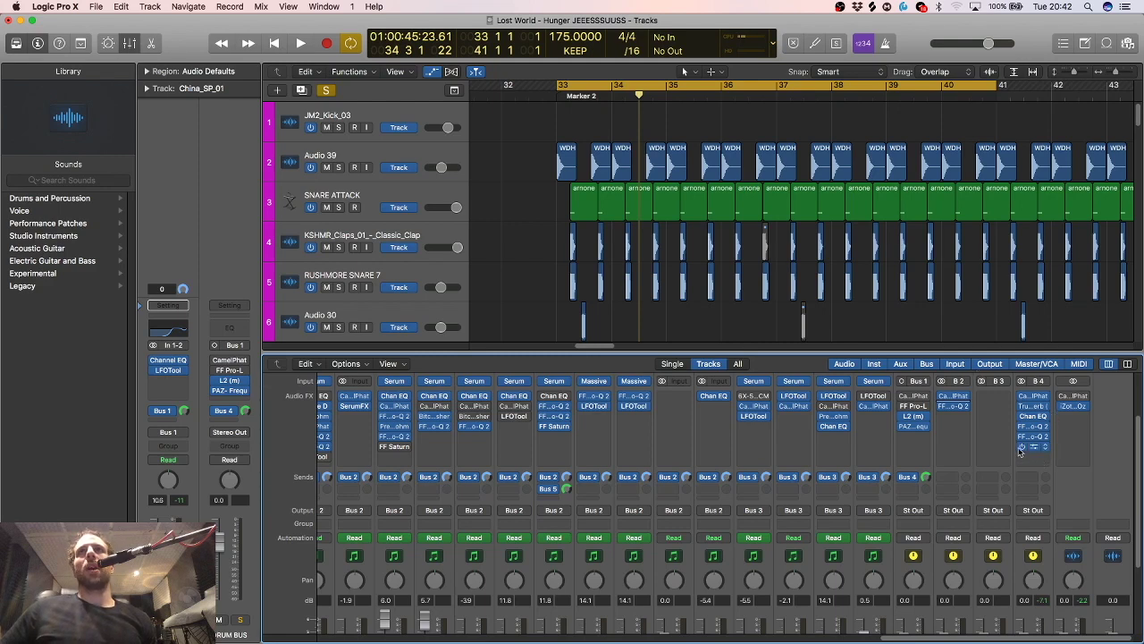
key(v)
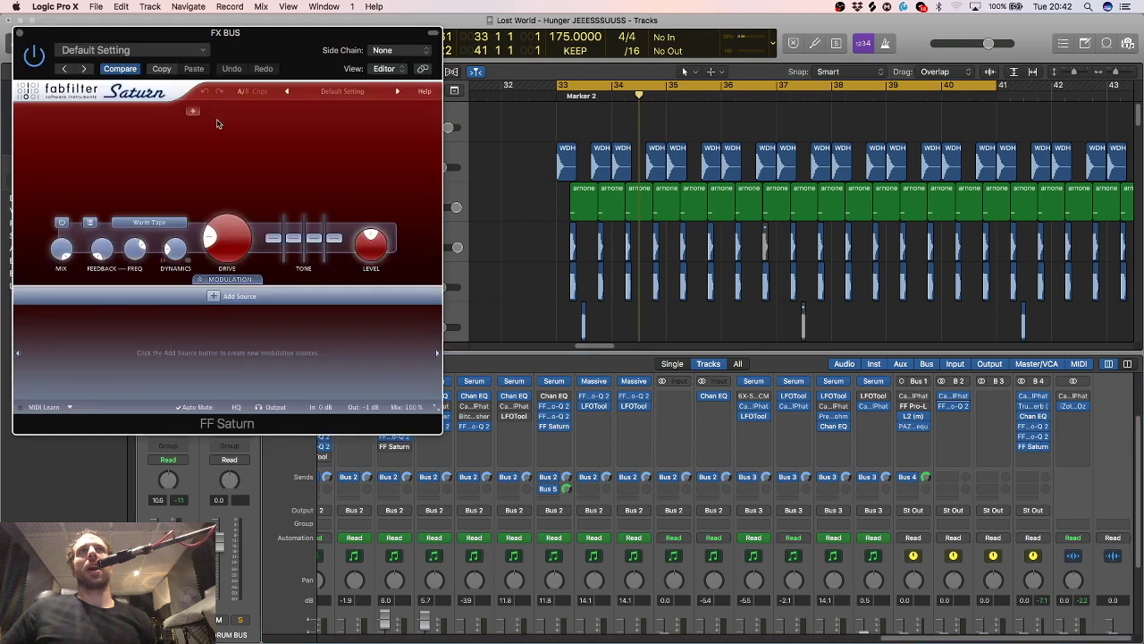
click(20, 33)
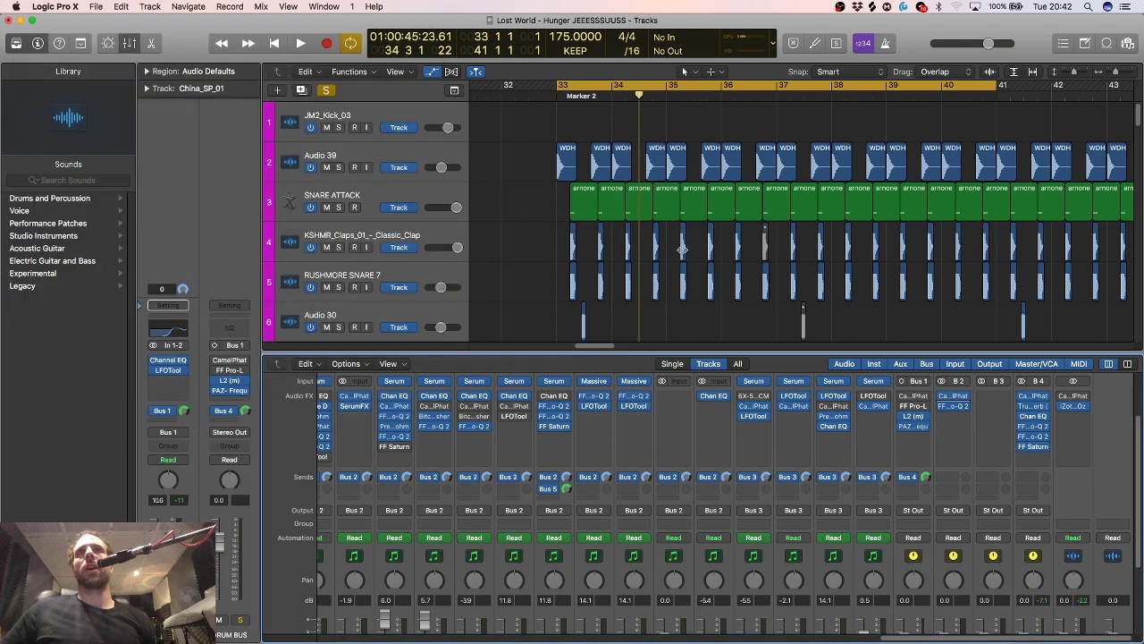
scroll(997, 457, up, 1)
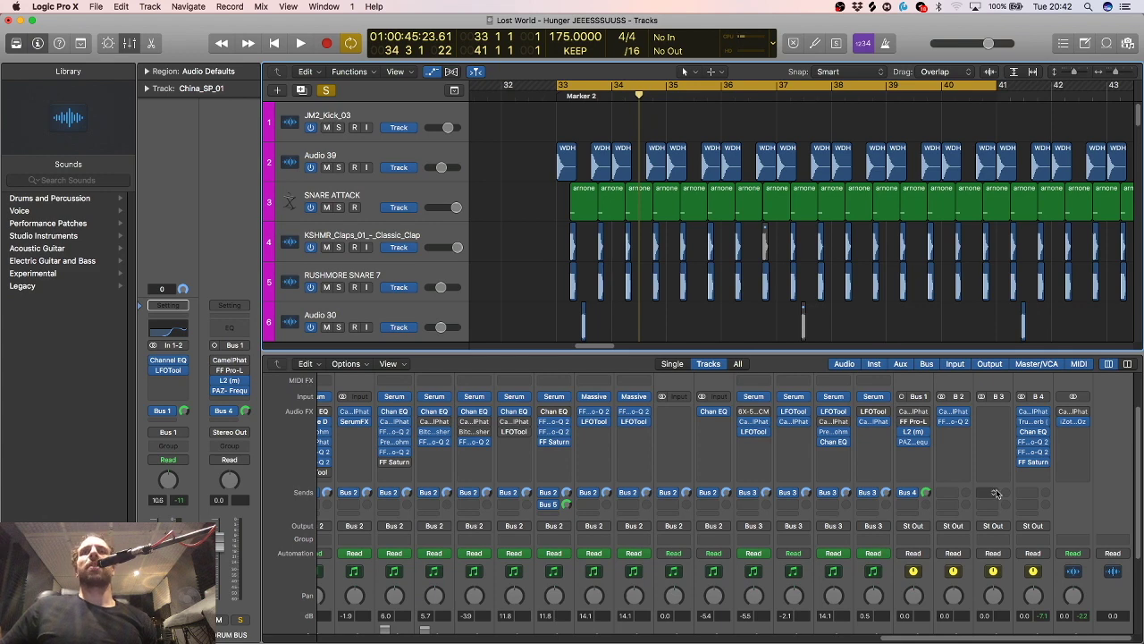
scroll(989, 493, down, 5)
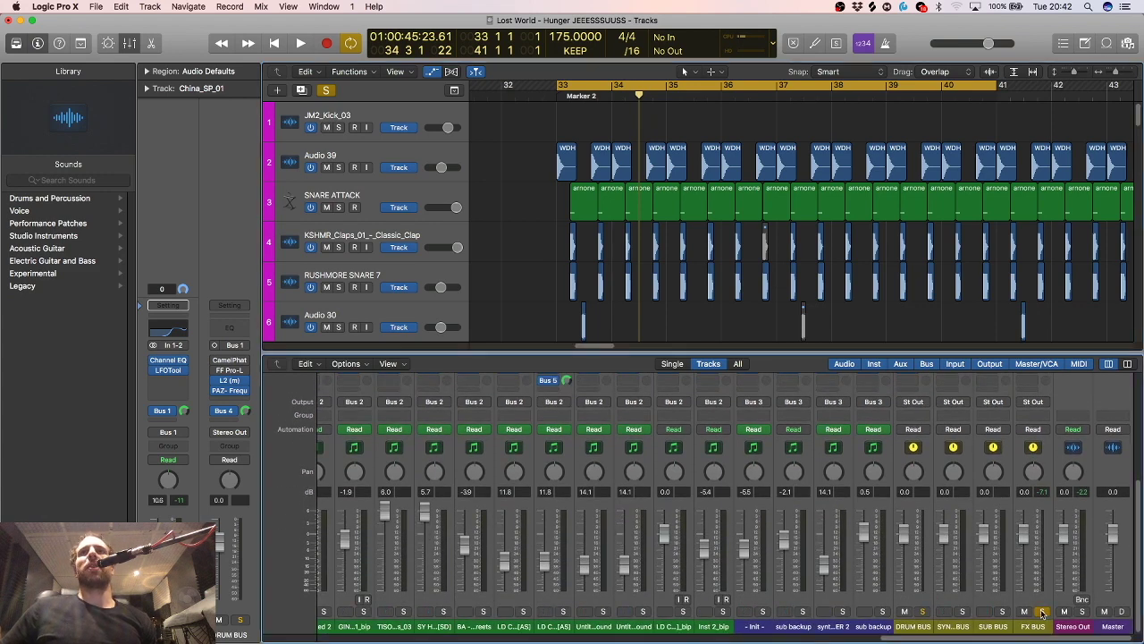
Move the solo from the FX BUS channel to the DRUM BUS channel.
click(1042, 611)
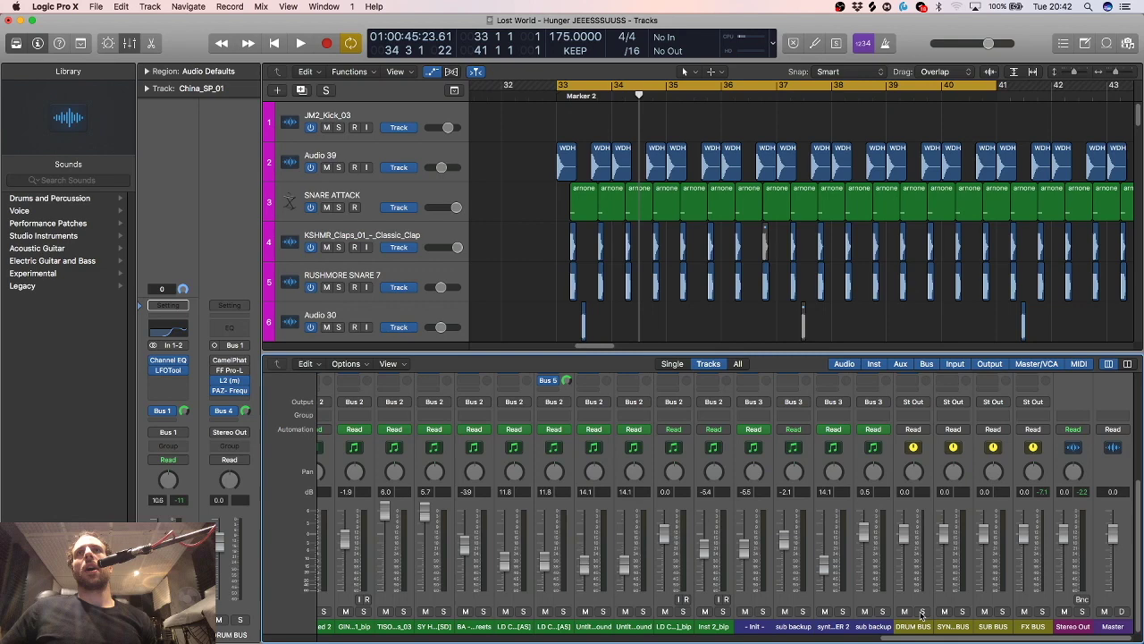
click(922, 611)
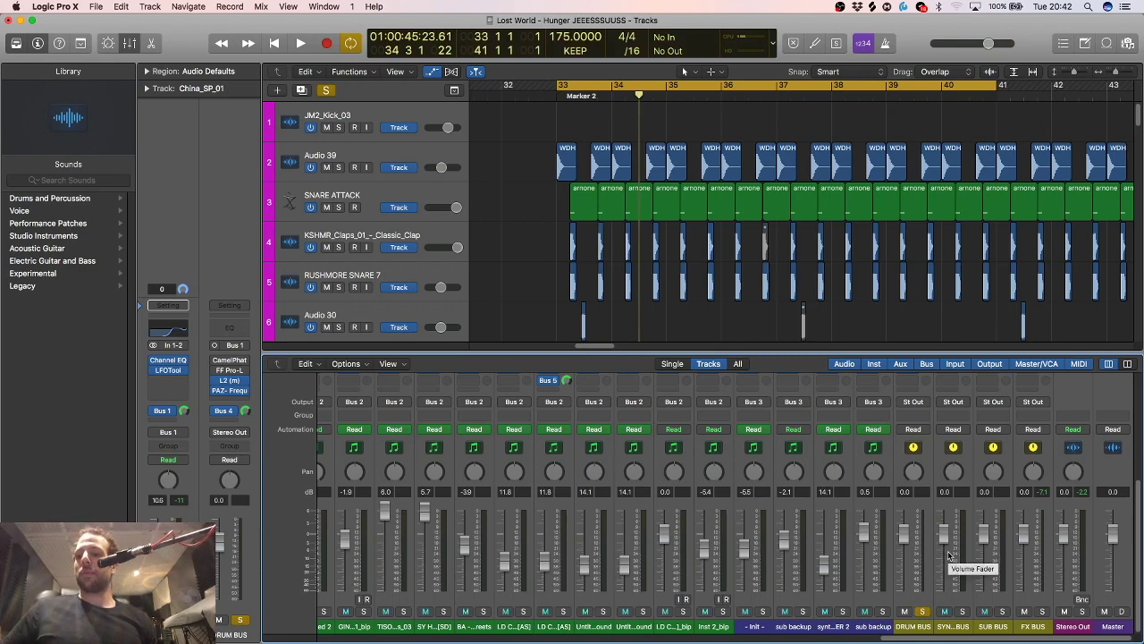
click(733, 297)
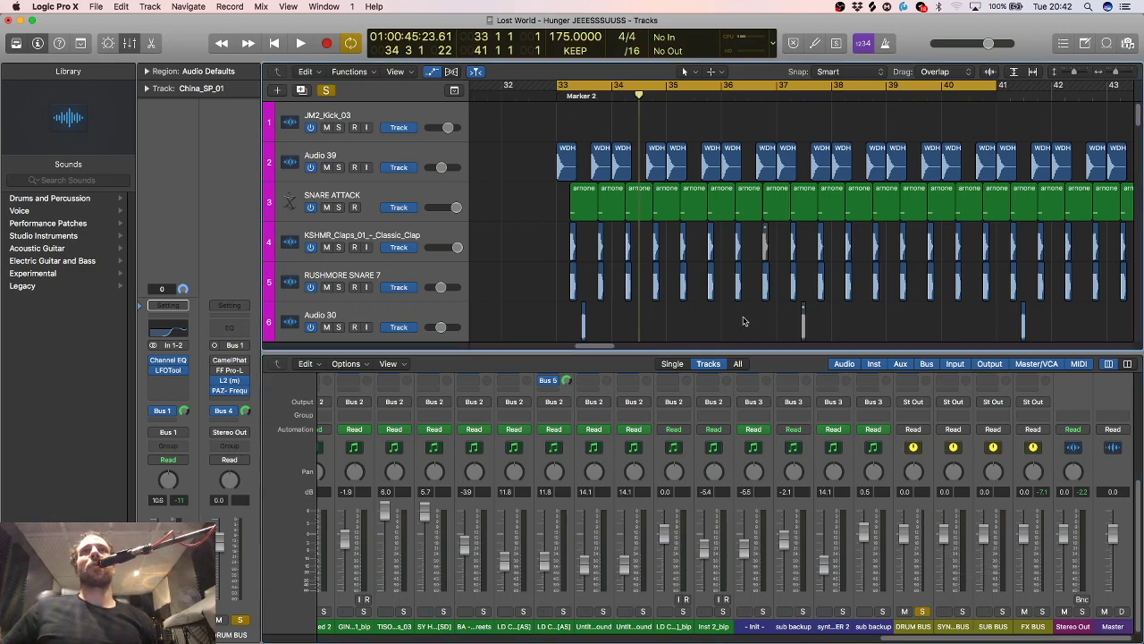
scroll(687, 255, down, 1)
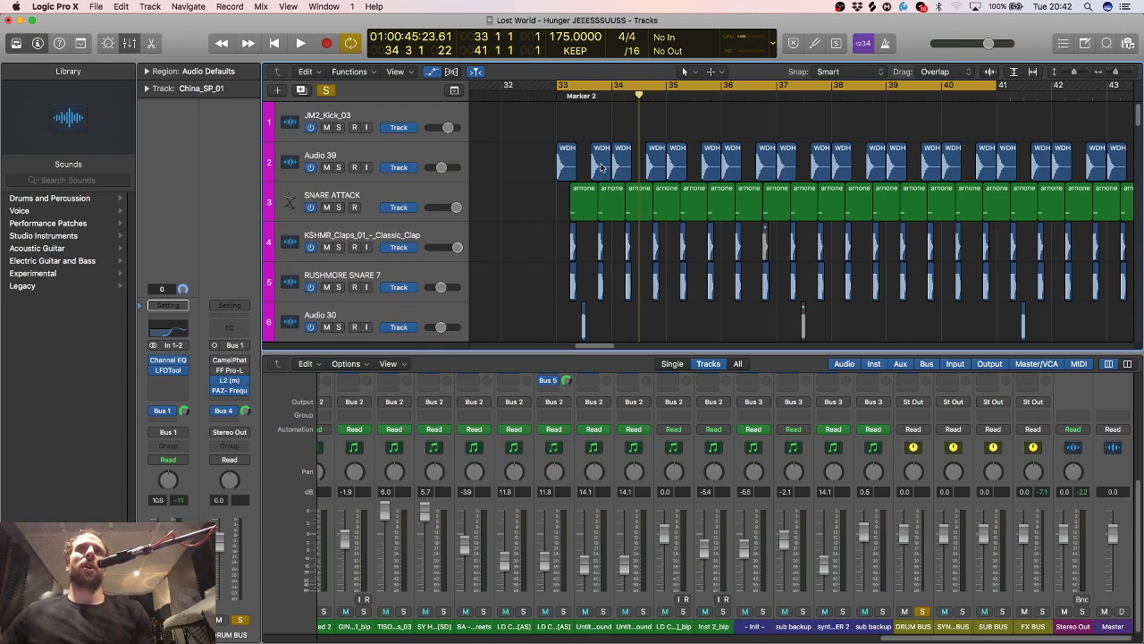
scroll(601, 167, down, 3)
scroll(595, 179, up, 2)
scroll(585, 210, up, 6)
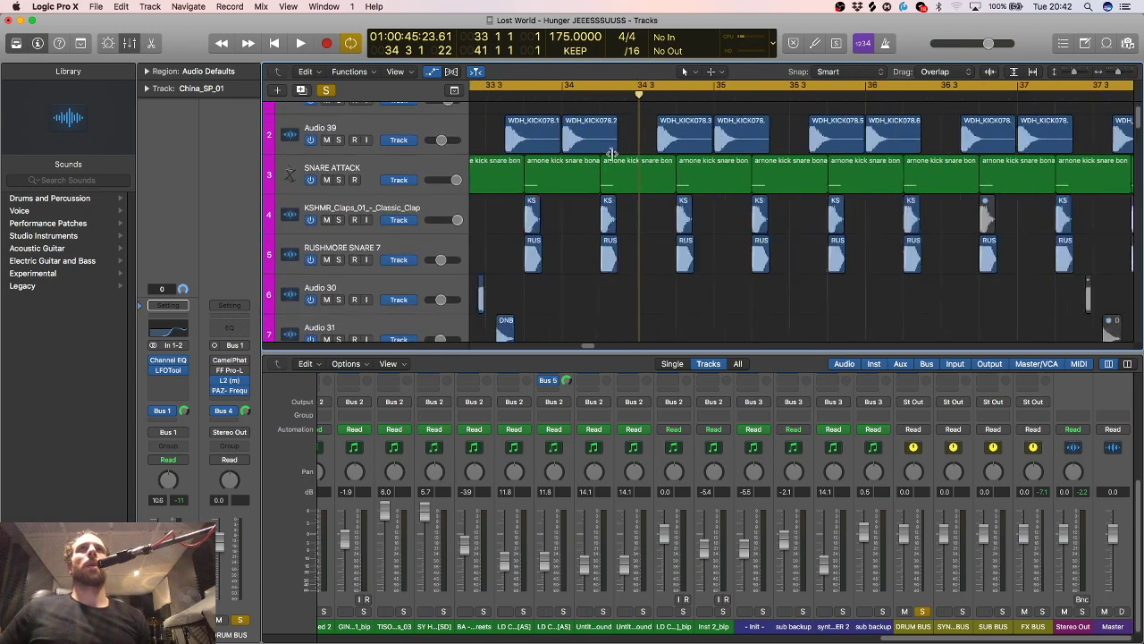
scroll(581, 224, left, 2)
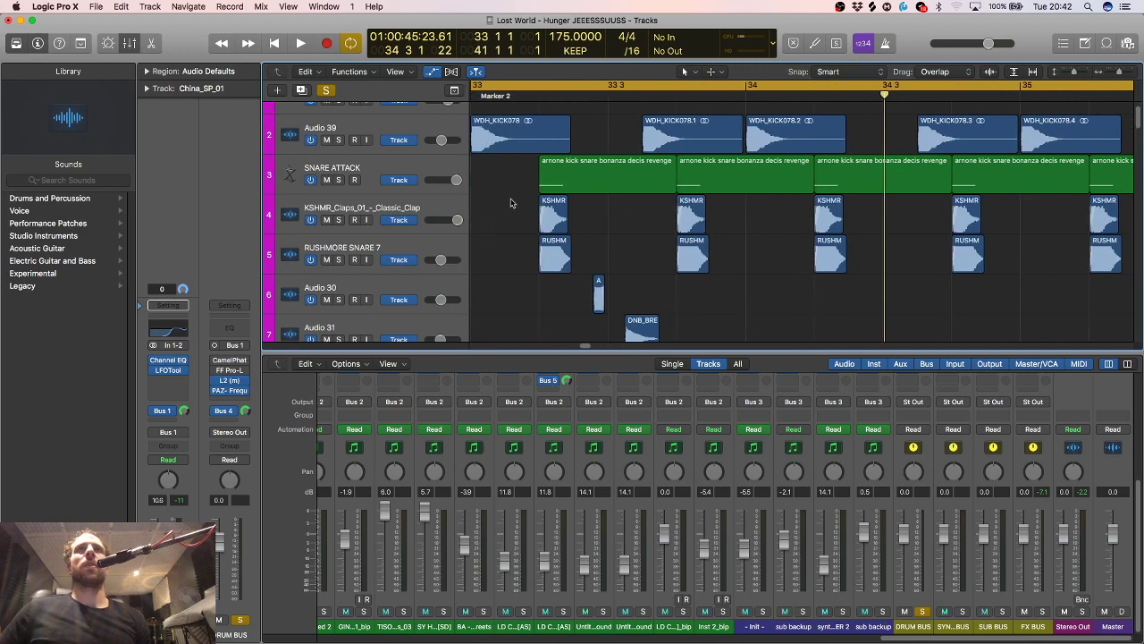
Select the KSHMR_Claps track and all its regions.
click(455, 214)
key(super+Left)
click(147, 71)
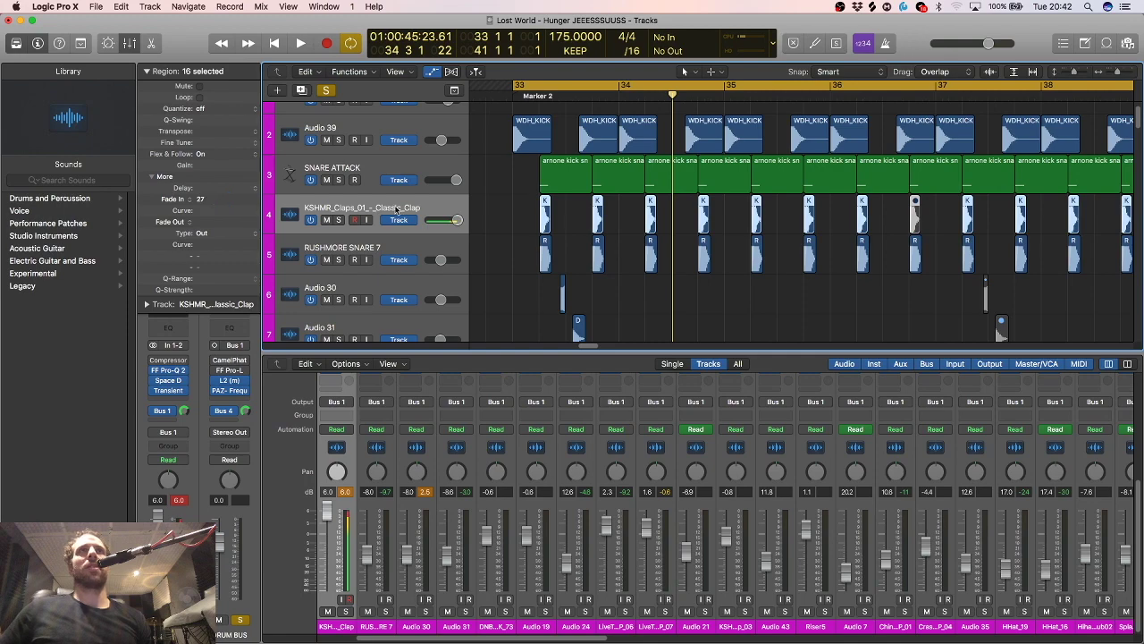
scroll(547, 222, up, 5)
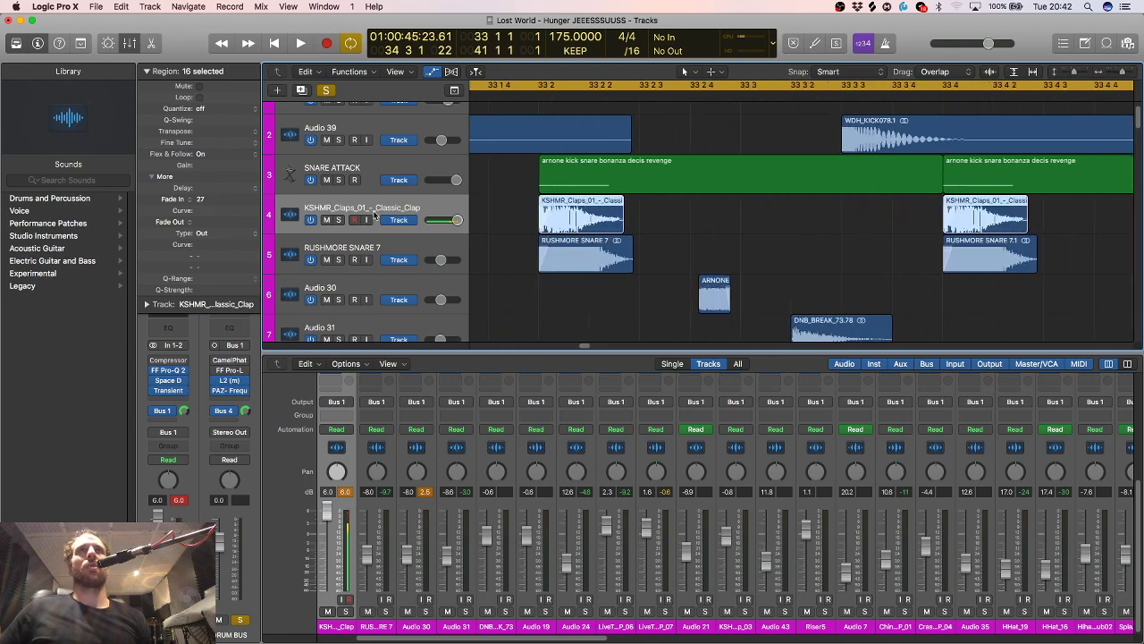
scroll(374, 215, down, 6)
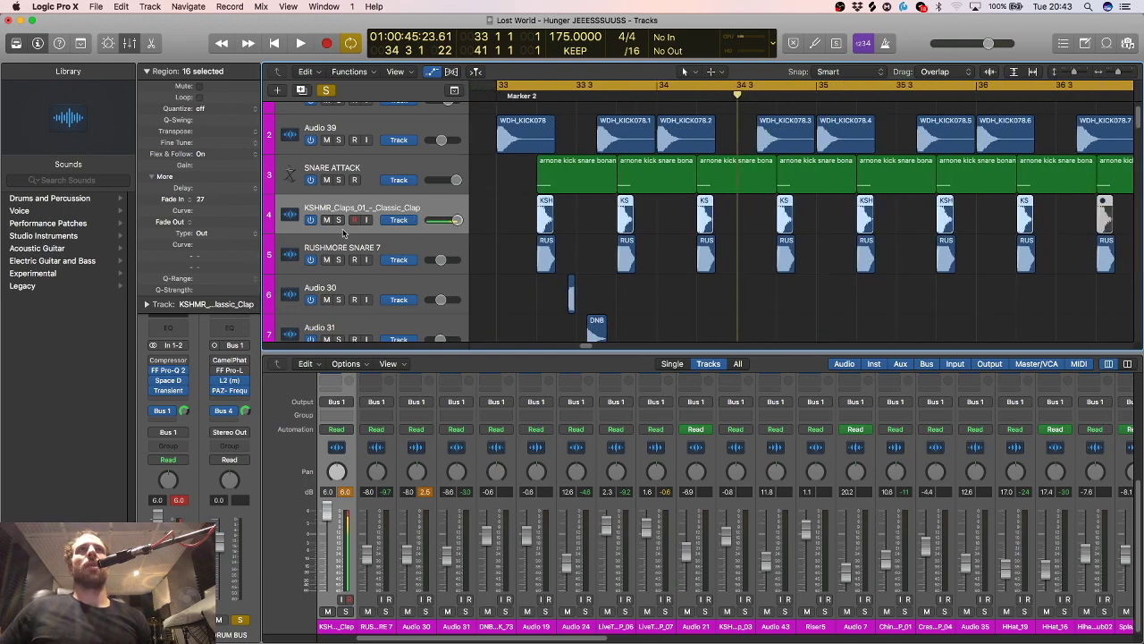
Audition the KSHMR_Claps and RUSHMORE SNARE 7 tracks soloed, then clear their solos.
key(space)
key(space)
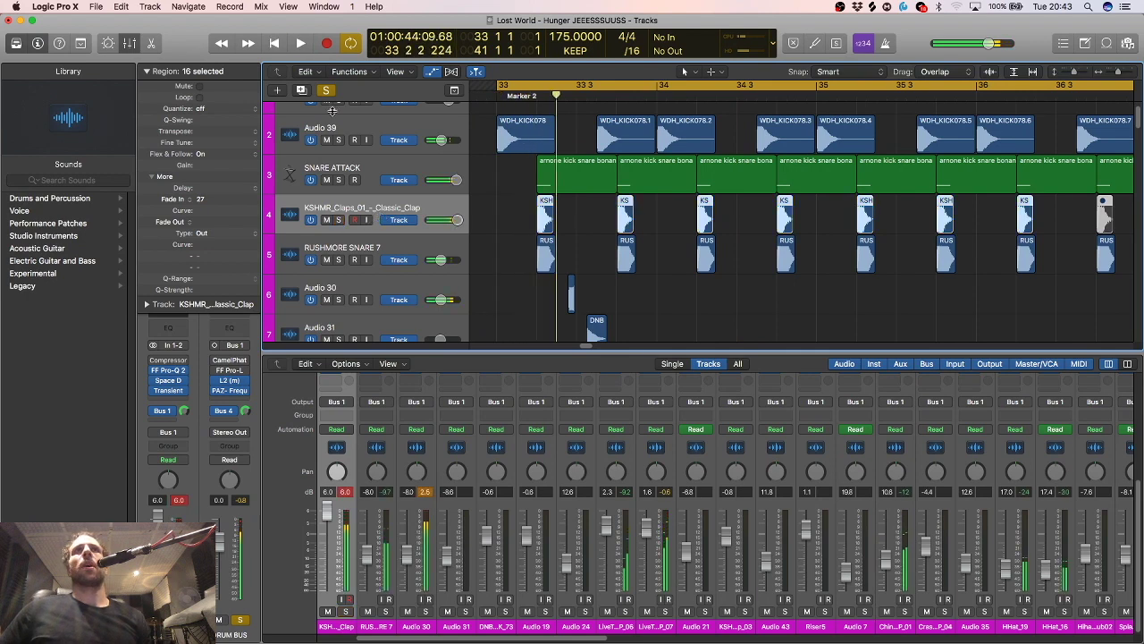
click(338, 220)
key(space)
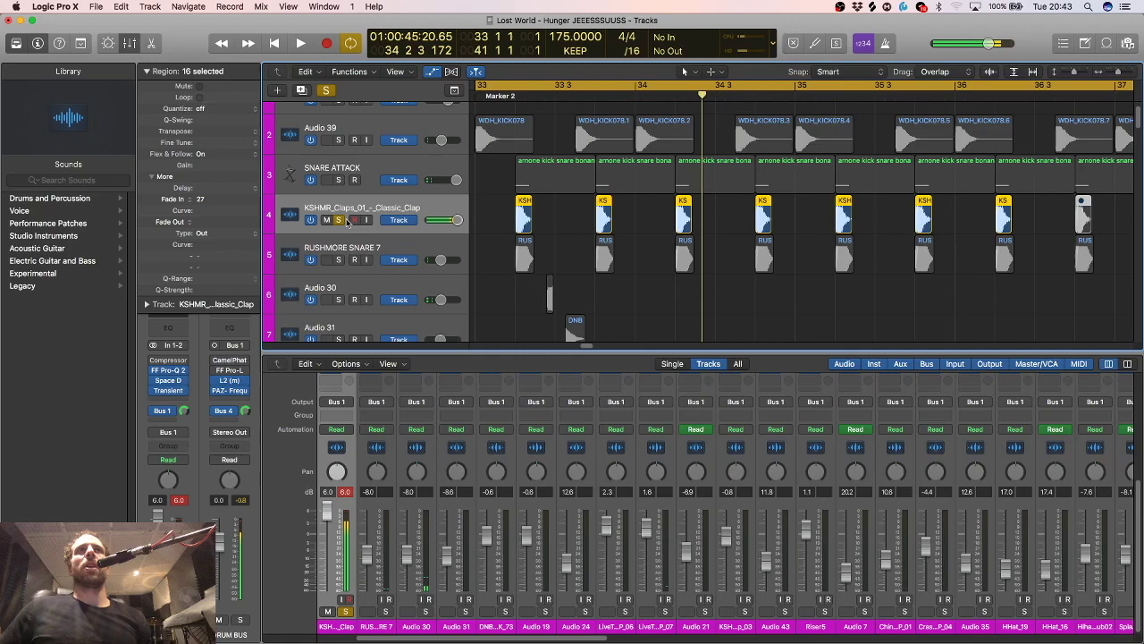
click(339, 259)
key(space)
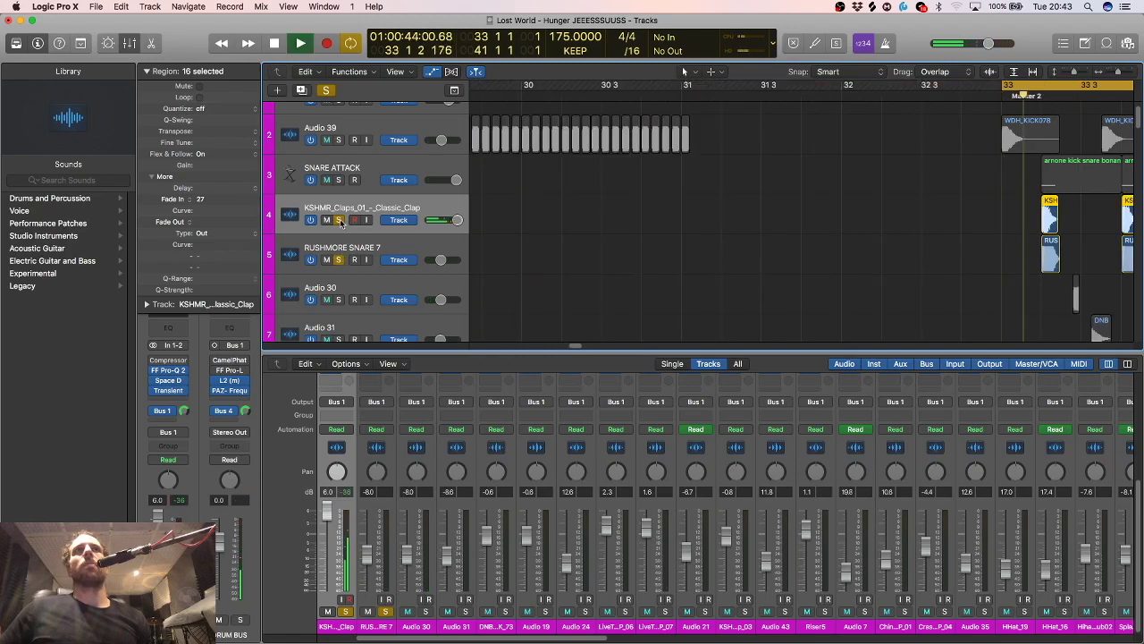
key(space)
alt+click(339, 220)
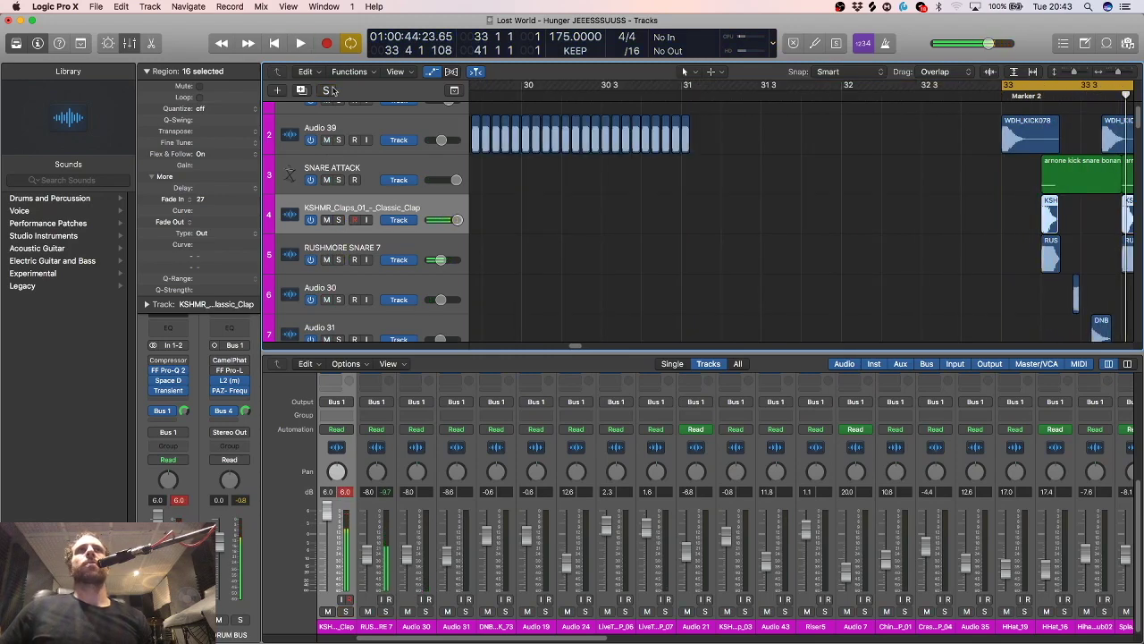
Re-solo the DRUM BUS channel and deselect the clap regions.
scroll(971, 589, right, 15)
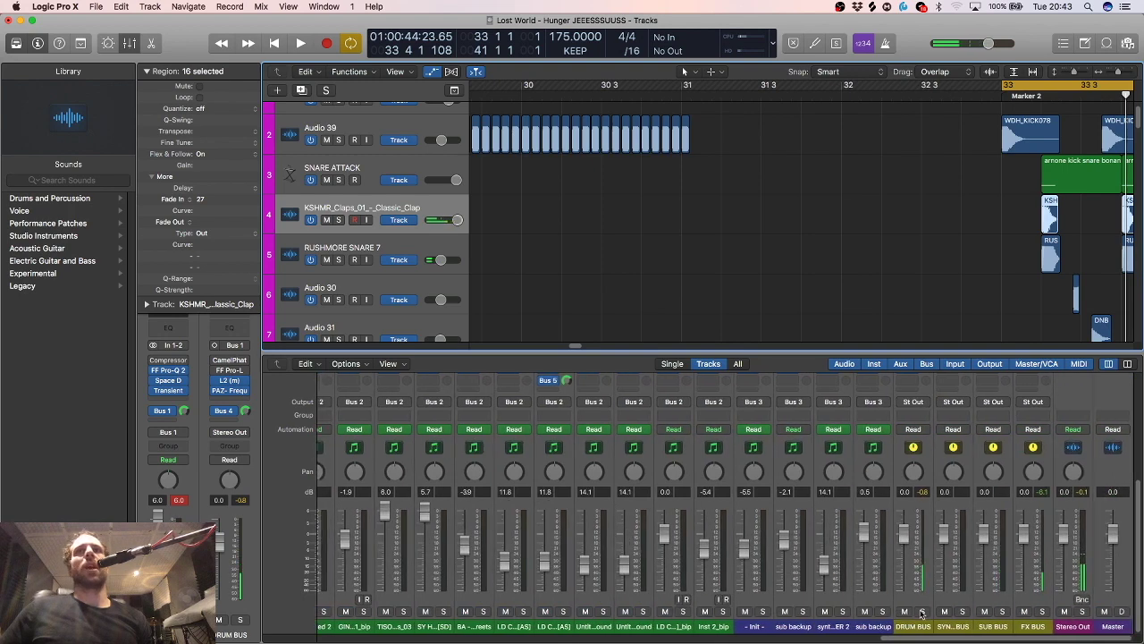
click(923, 611)
scroll(880, 322, right, 10)
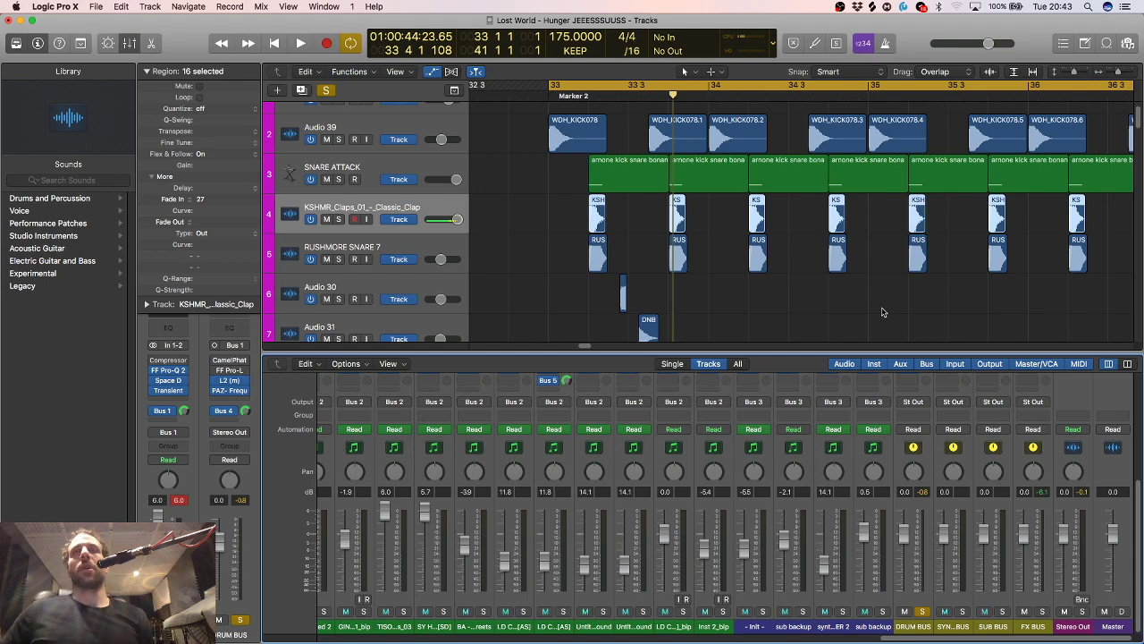
scroll(787, 261, up, 2)
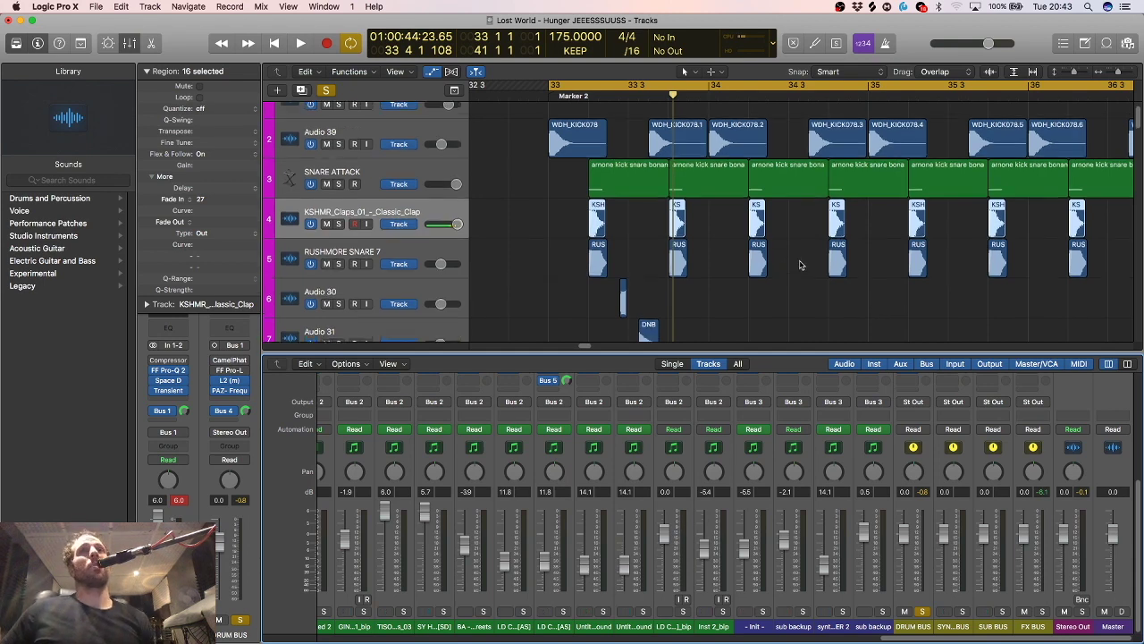
scroll(801, 265, right, 3)
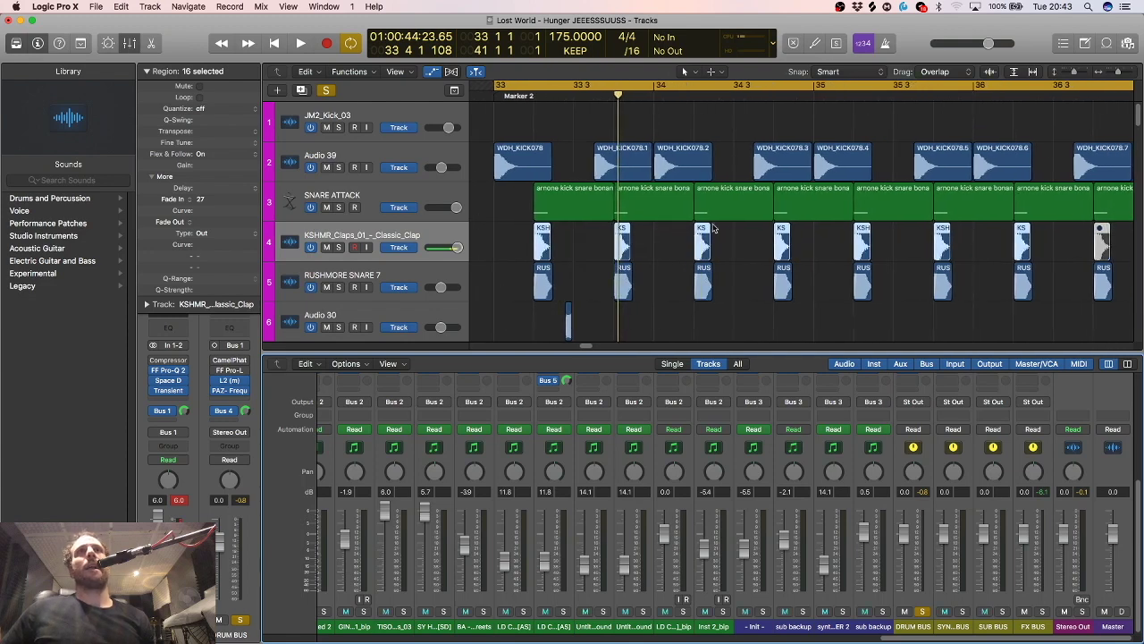
scroll(713, 228, down, 3)
scroll(727, 298, down, 3)
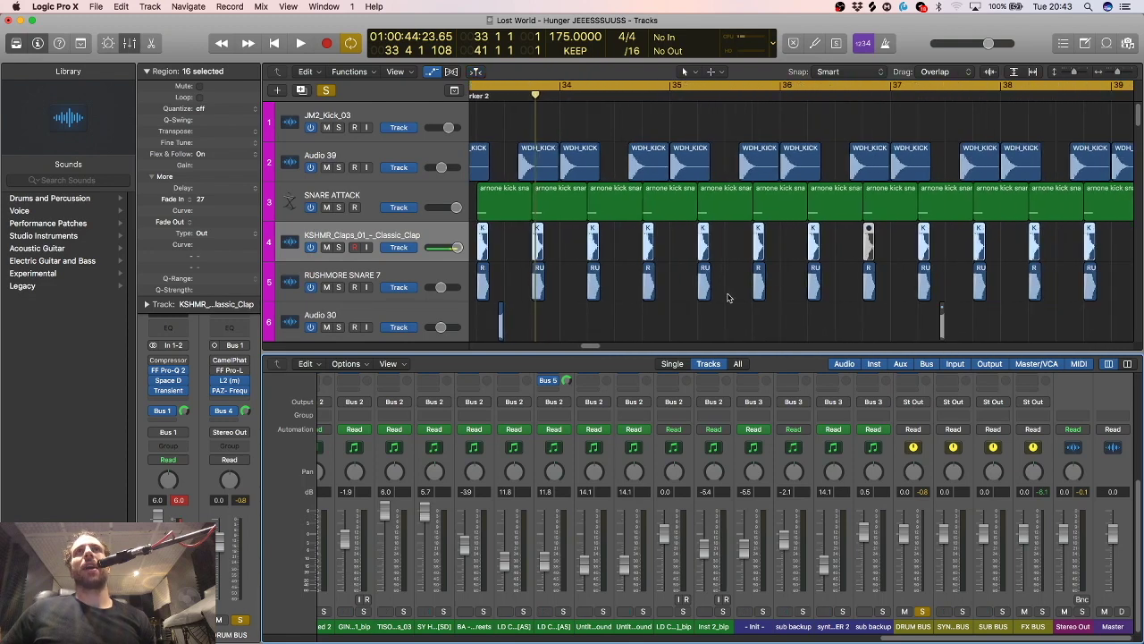
scroll(680, 322, left, 3)
click(677, 324)
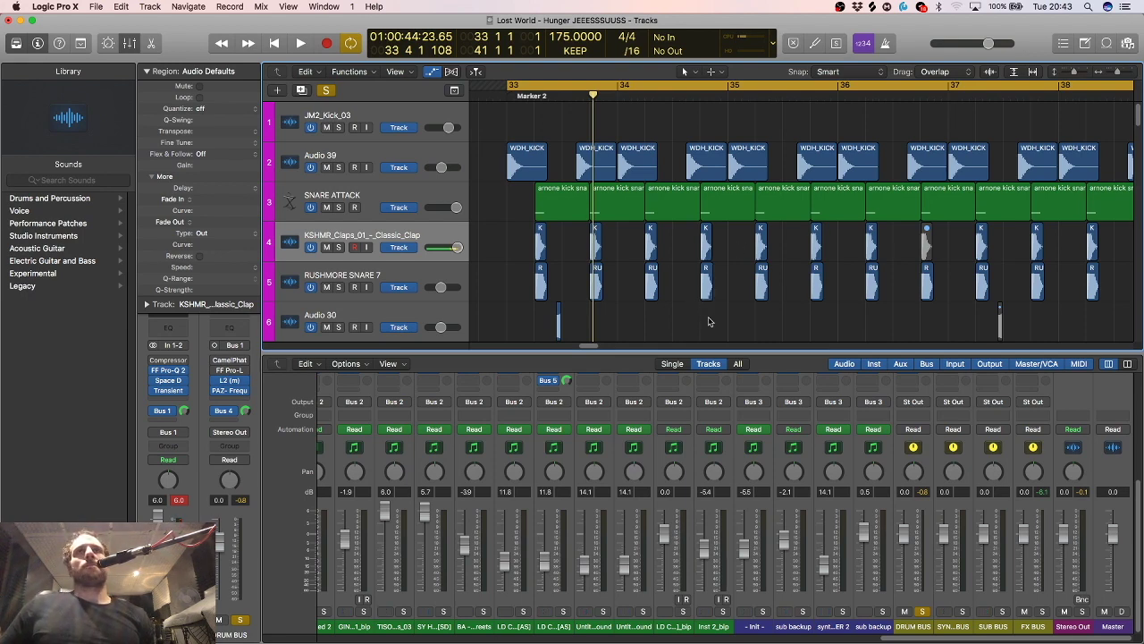
Select, then deselect, three WDH_KI kick regions on Audio 39.
key(super+Left)
scroll(709, 322, left, 2)
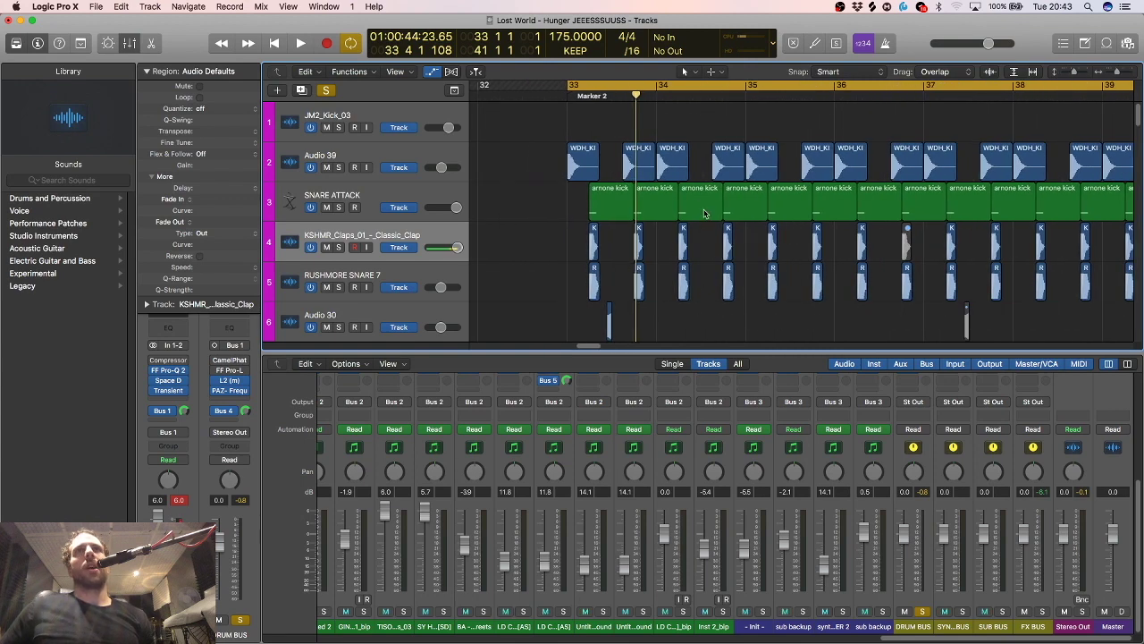
drag(744, 121, 858, 162)
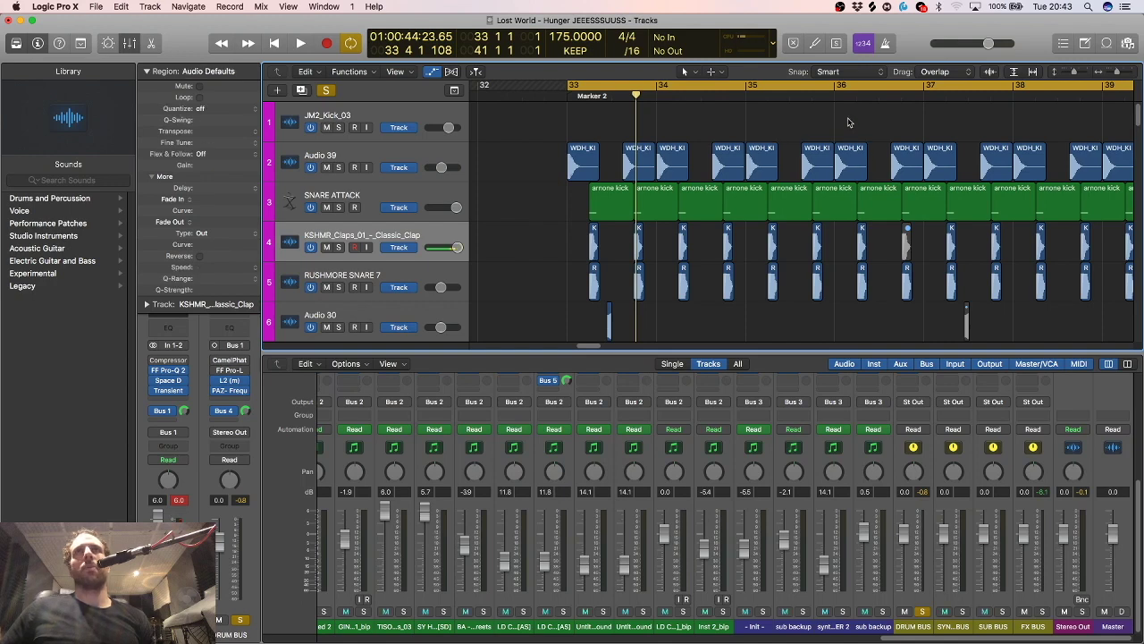
drag(849, 122, 943, 152)
click(907, 134)
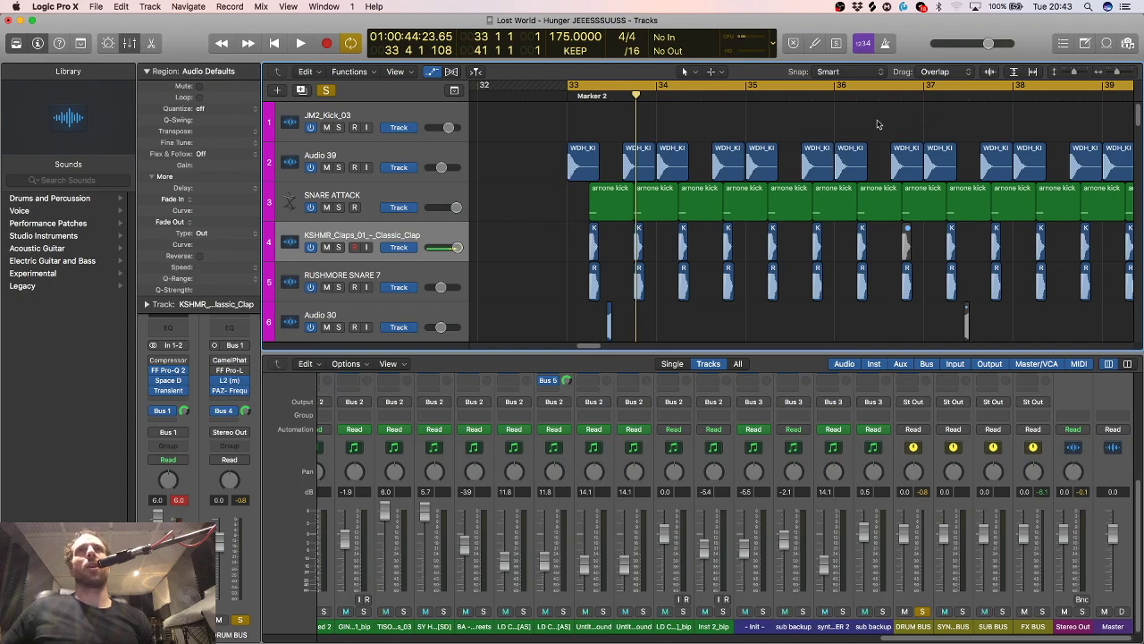
Open the first arnone kick region's note for editing, then clear the selection.
click(601, 202)
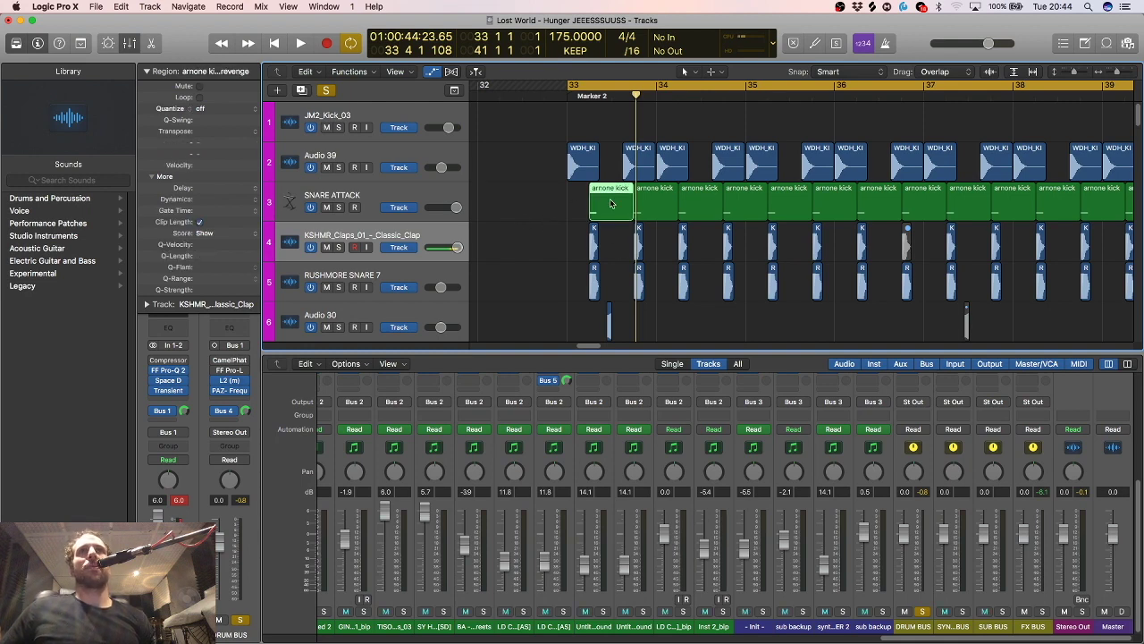
double_click(612, 213)
click(443, 565)
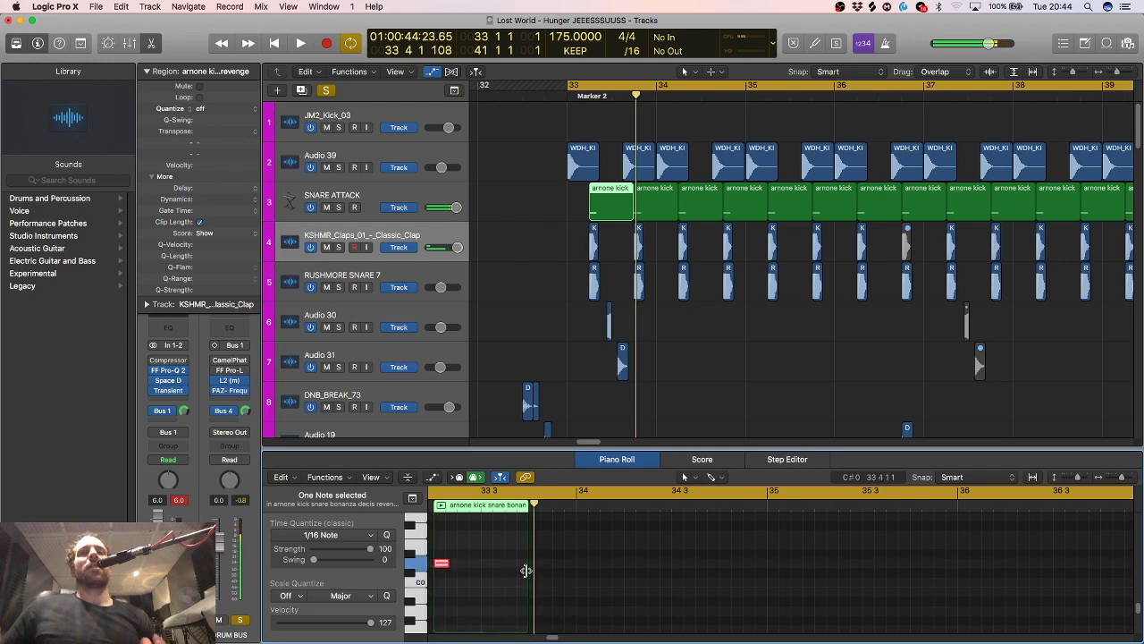
click(744, 251)
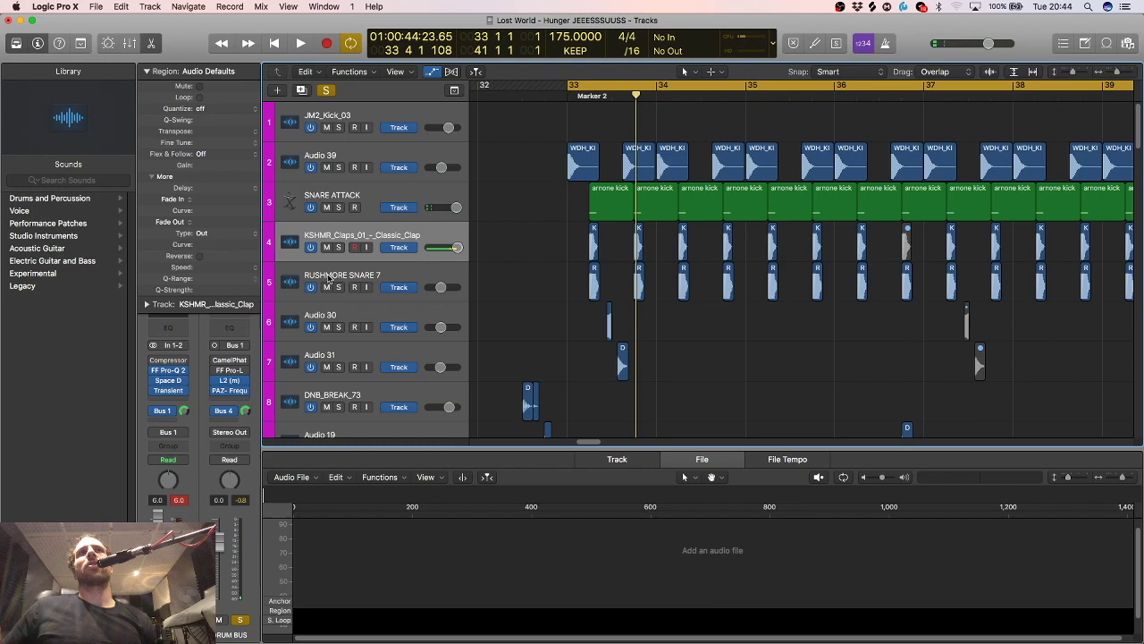
Solo SNARE ATTACK, the KSHMR clap and RUSHMORE SNARE 7, play them, and select SNARE ATTACK.
click(320, 92)
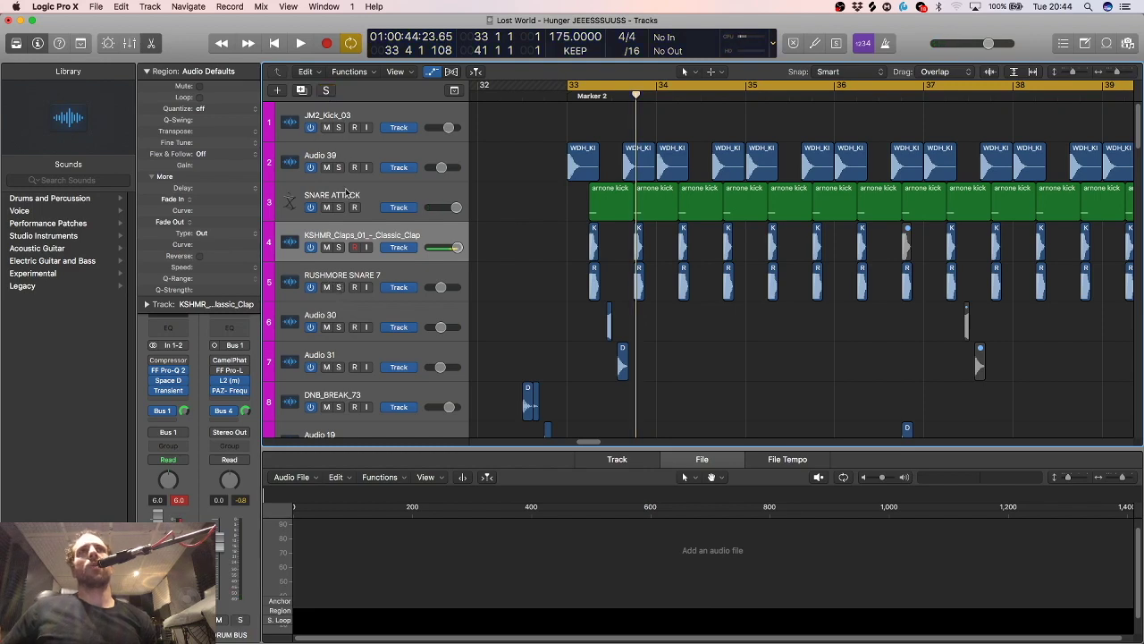
drag(338, 207, 345, 284)
key(space)
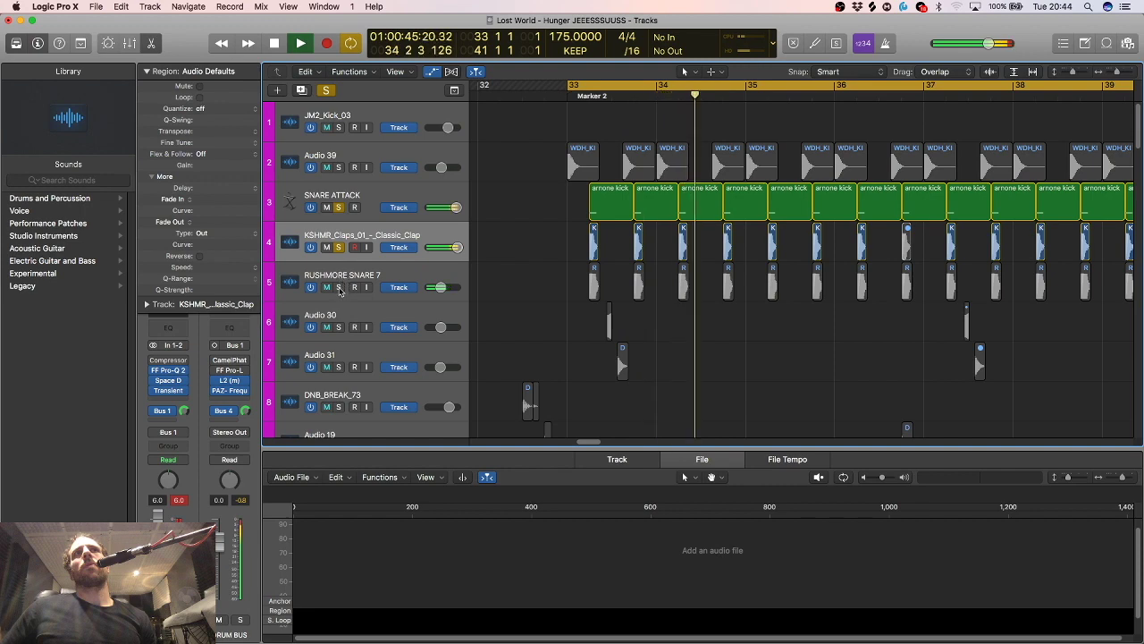
key(space)
click(396, 191)
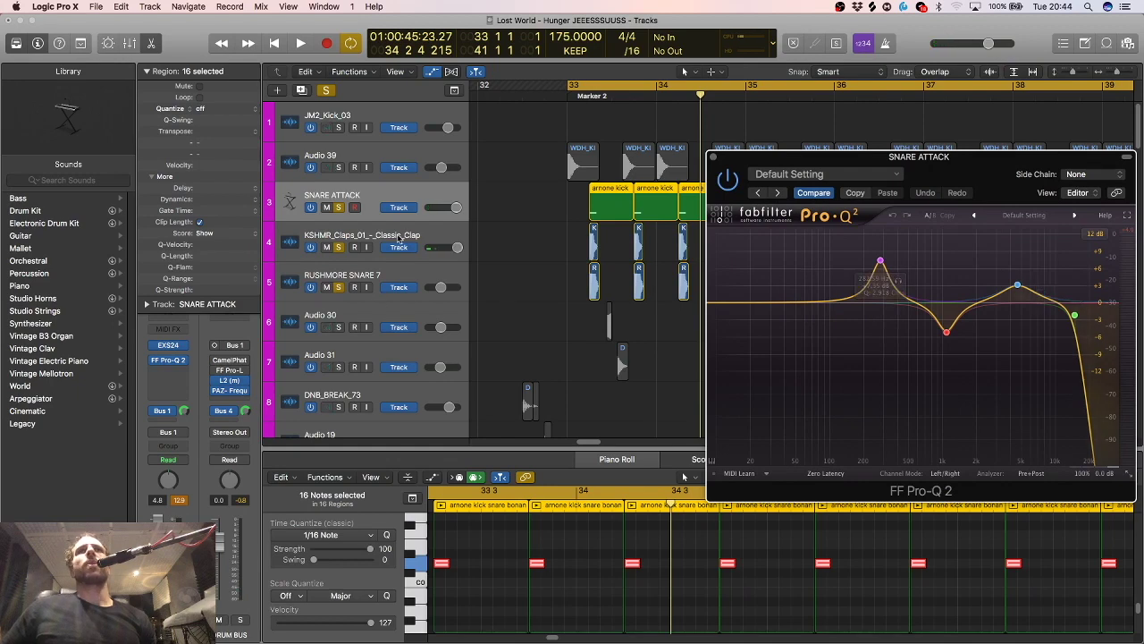
Play the claps through the KSHMR clap Pro-Q 2, then close both Pro-Q 2 windows.
click(416, 247)
mouse_move(879, 268)
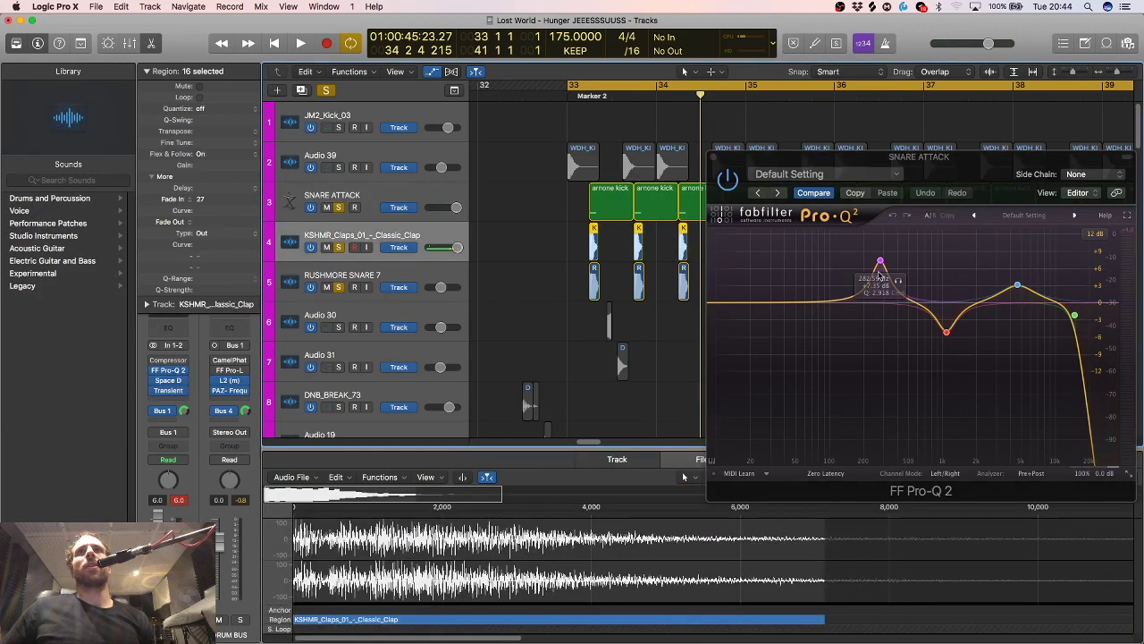
click(170, 372)
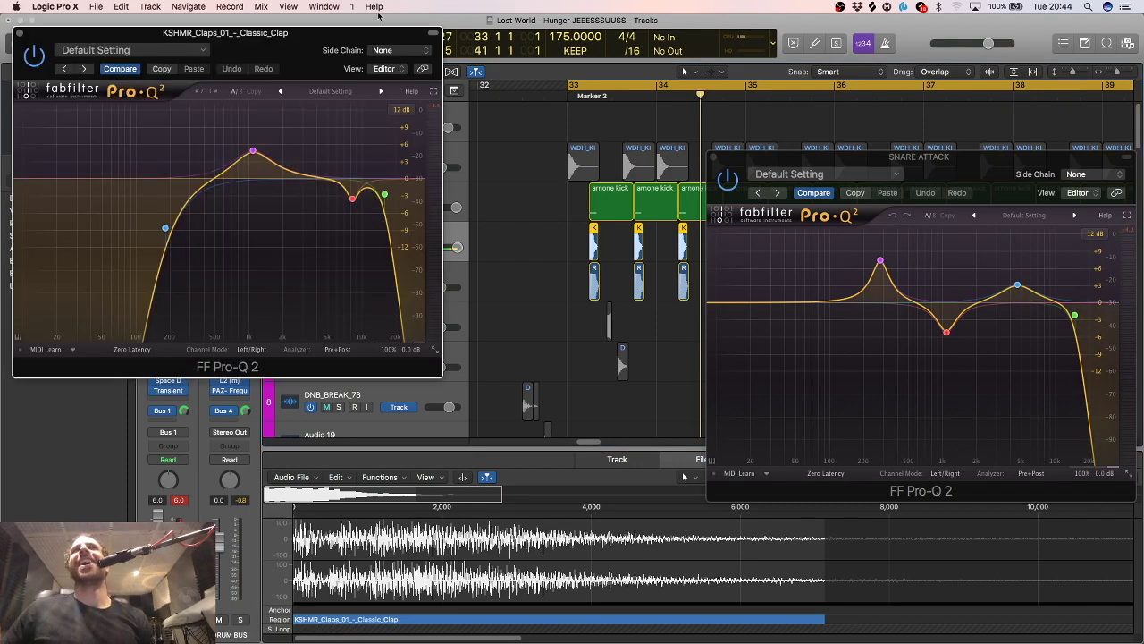
drag(376, 33, 501, 141)
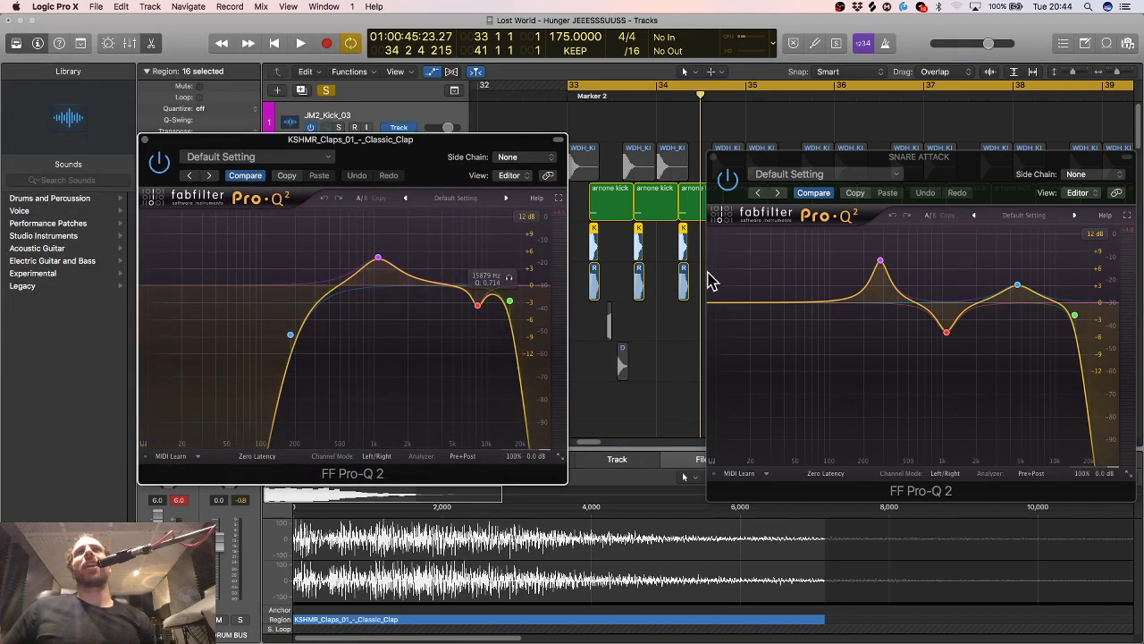
key(space)
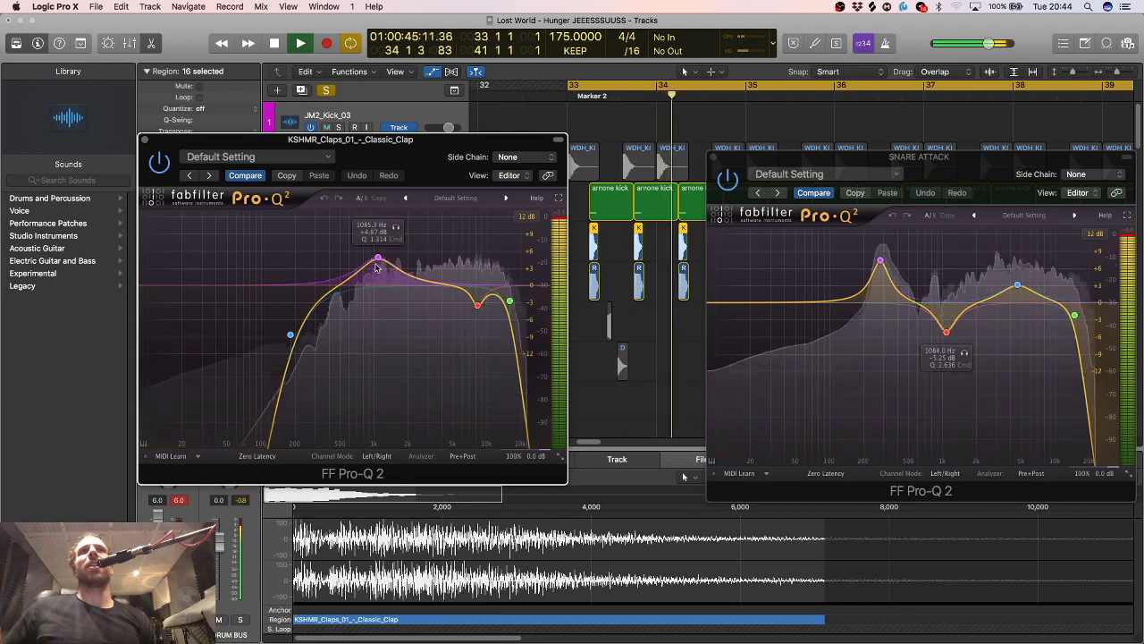
key(space)
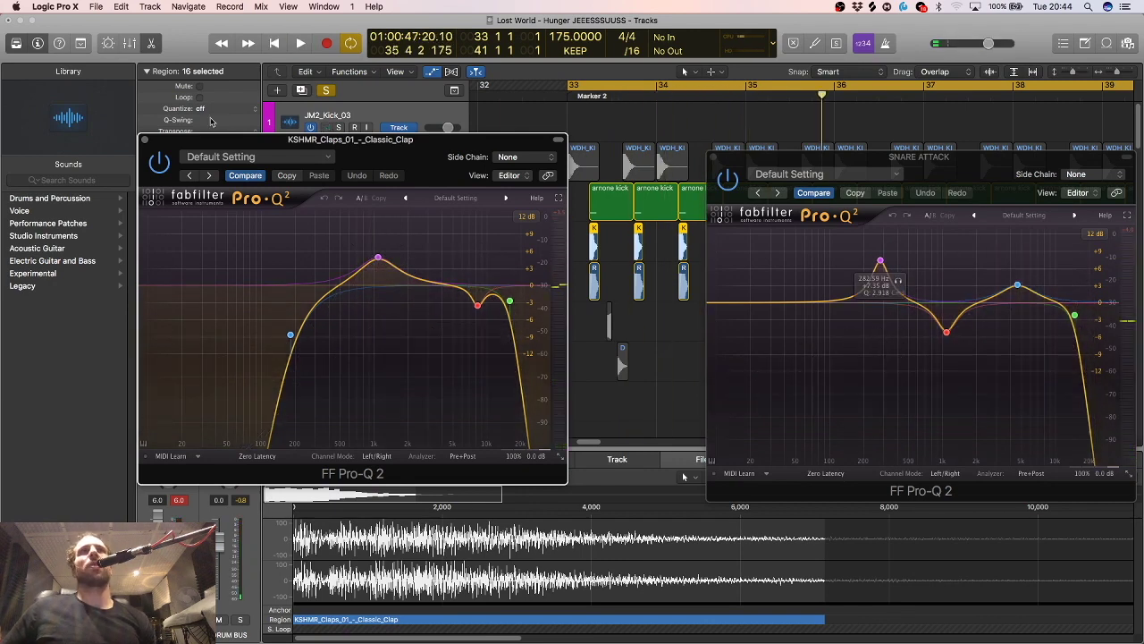
click(144, 141)
click(713, 158)
click(754, 390)
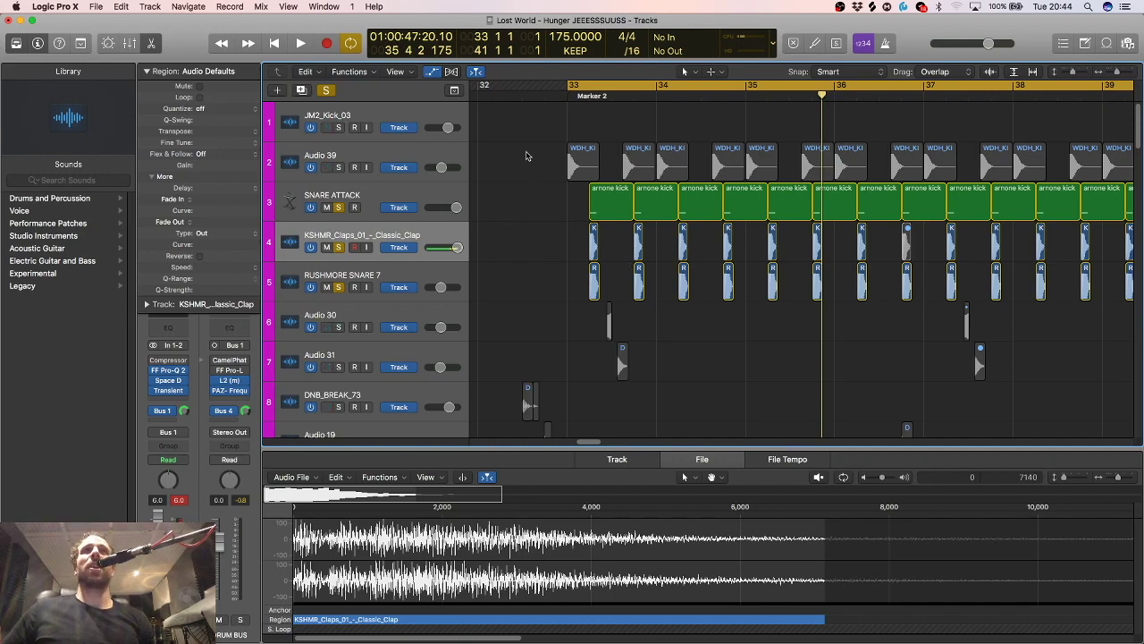
Solo the Audio 39 kick track and listen to it.
click(380, 154)
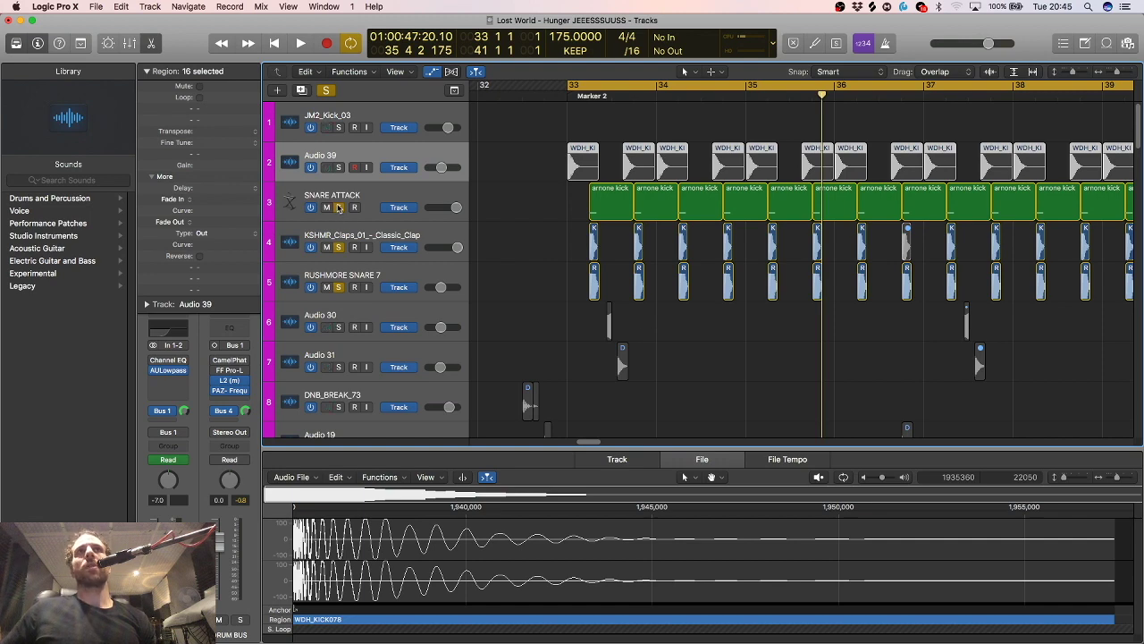
click(338, 167)
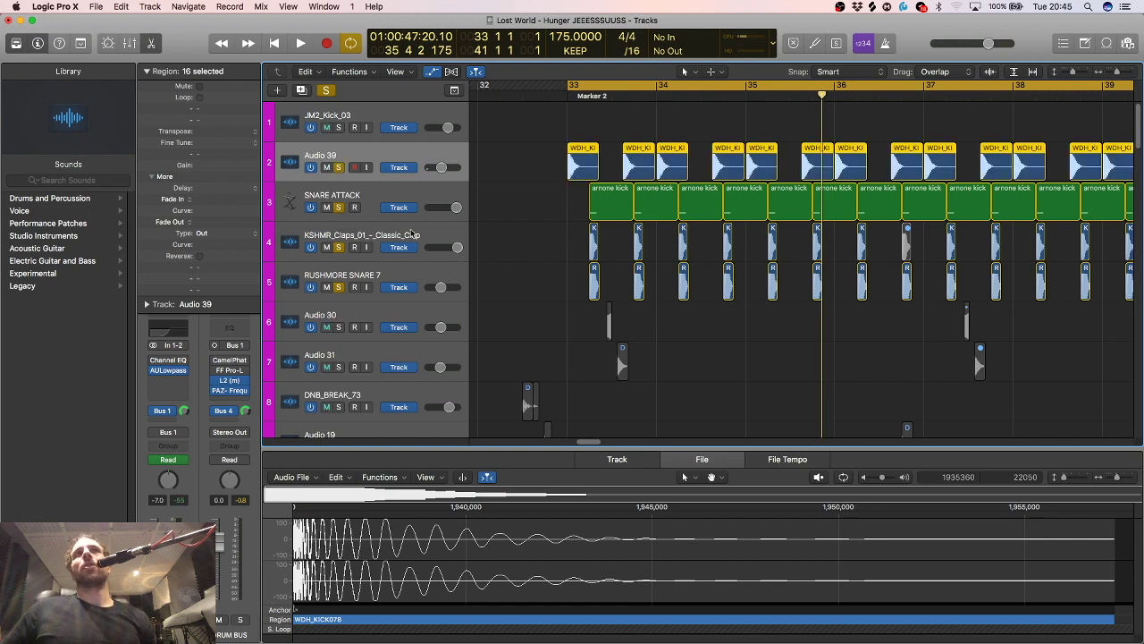
key(space)
Solo track 57 '- Init -' and play its Inst 2 regions.
key(space)
scroll(618, 258, down, 20)
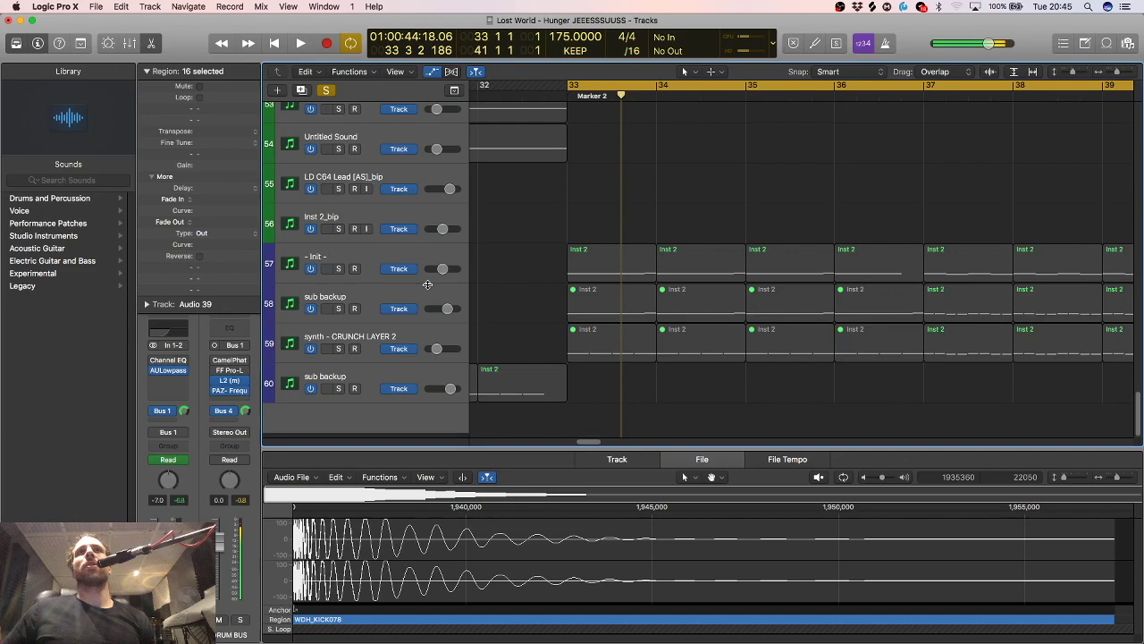
click(339, 274)
key(space)
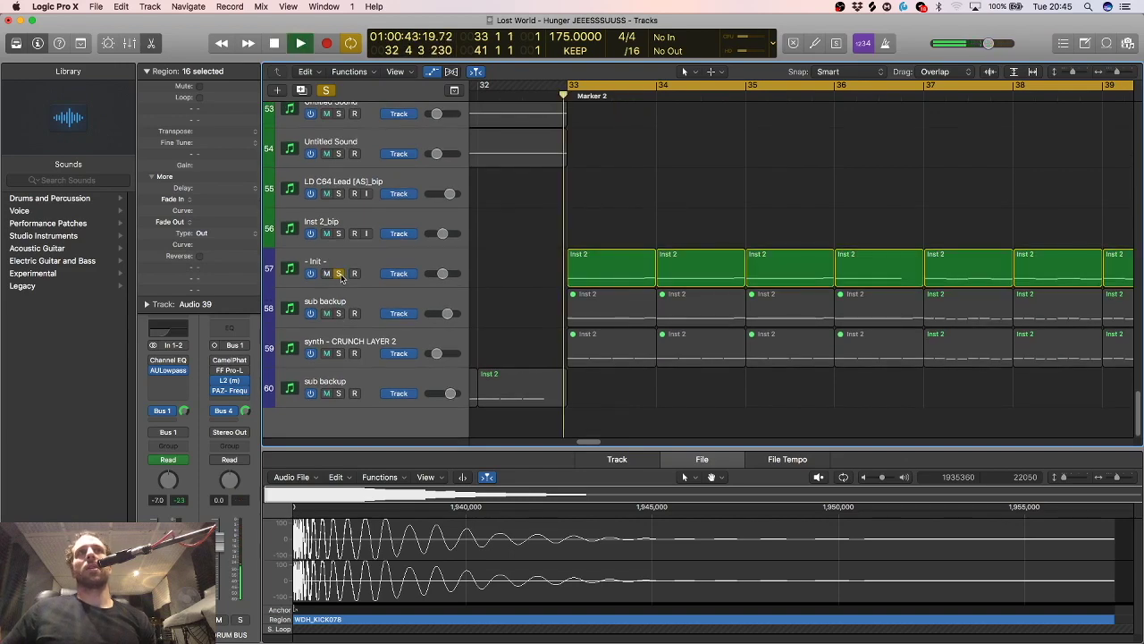
key(space)
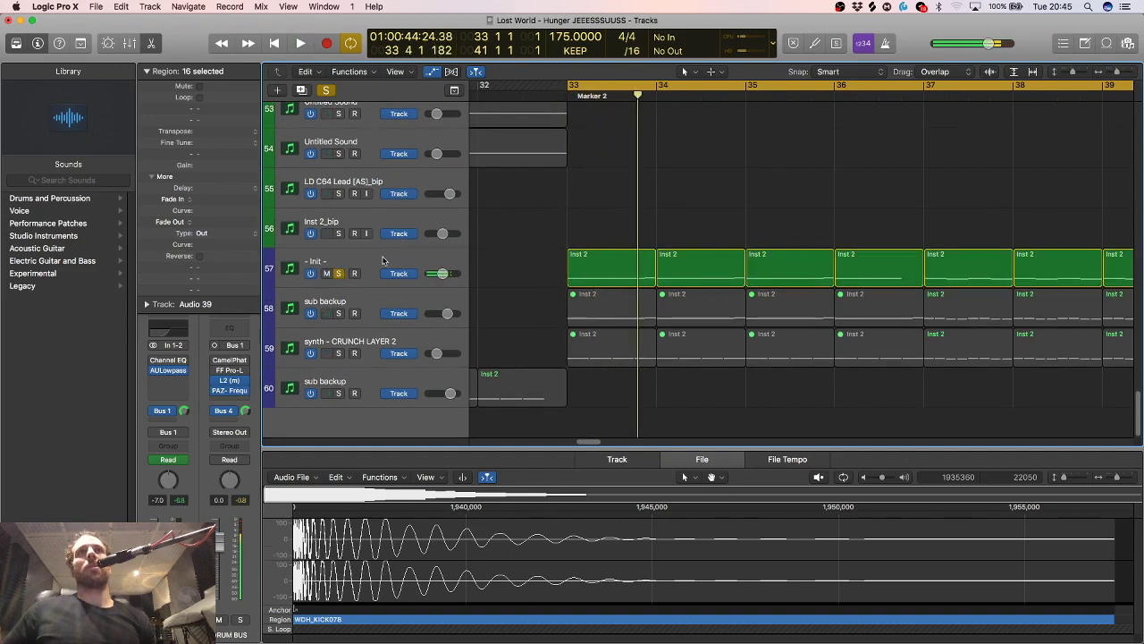
key(space)
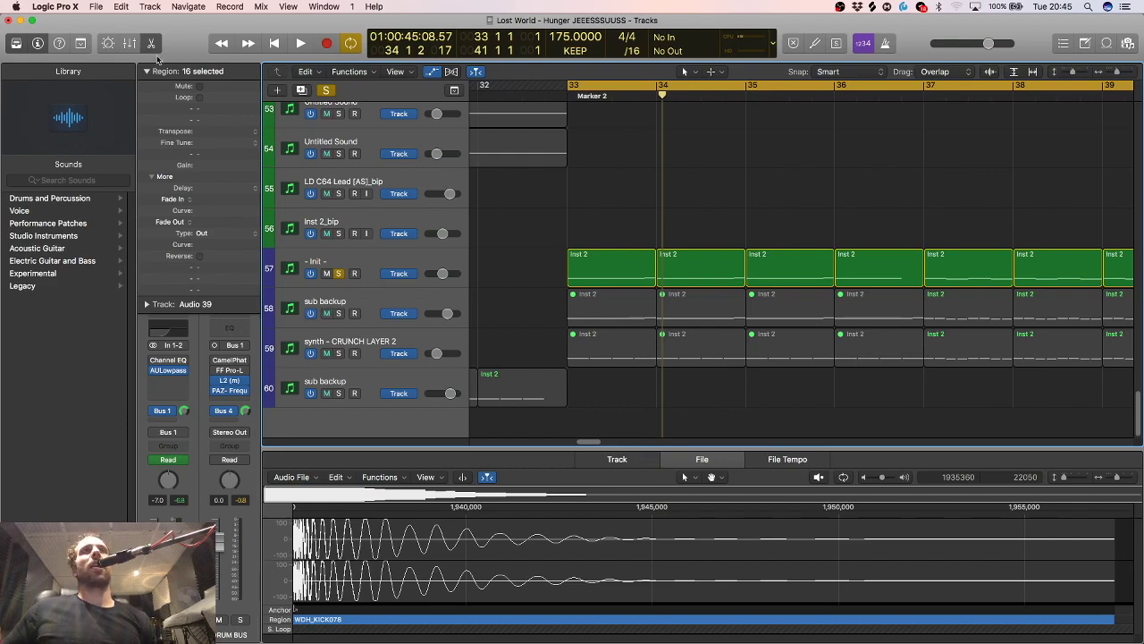
Show the mixer, open the drum bus PAZ Frequency analyzer and move its window up-left.
click(129, 43)
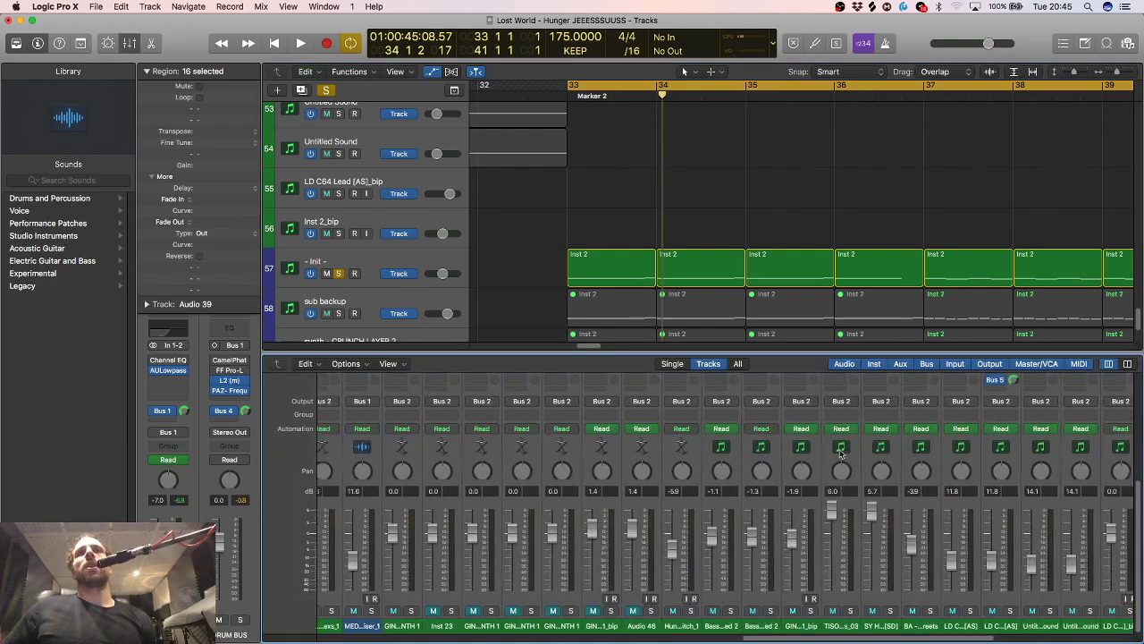
scroll(840, 454, right, 10)
scroll(894, 483, up, 3)
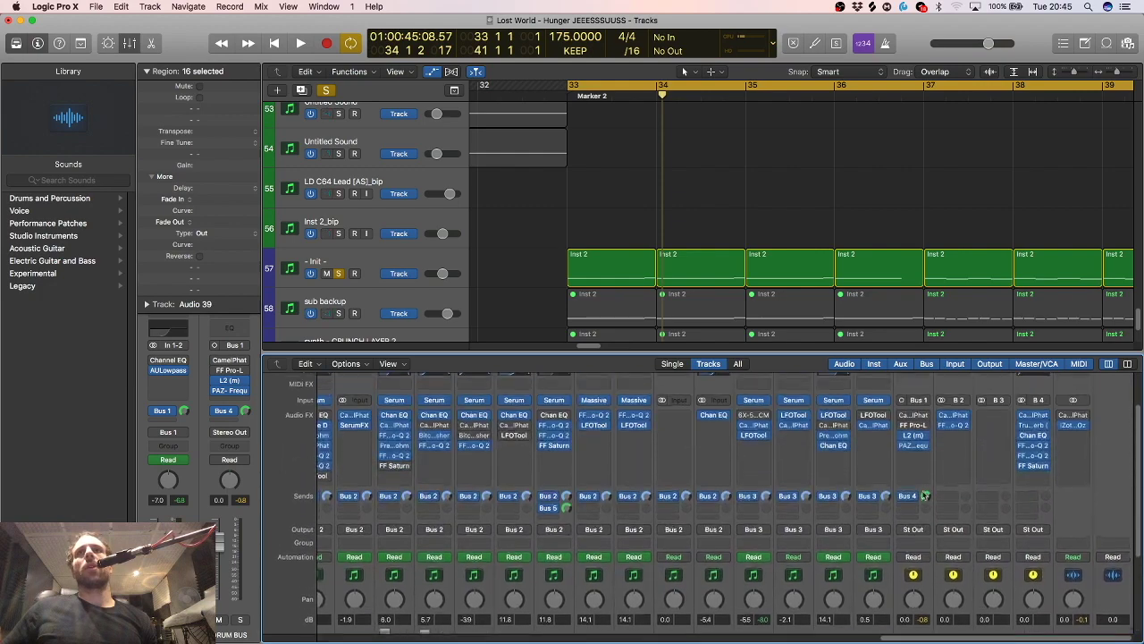
scroll(921, 474, up, 1)
click(914, 457)
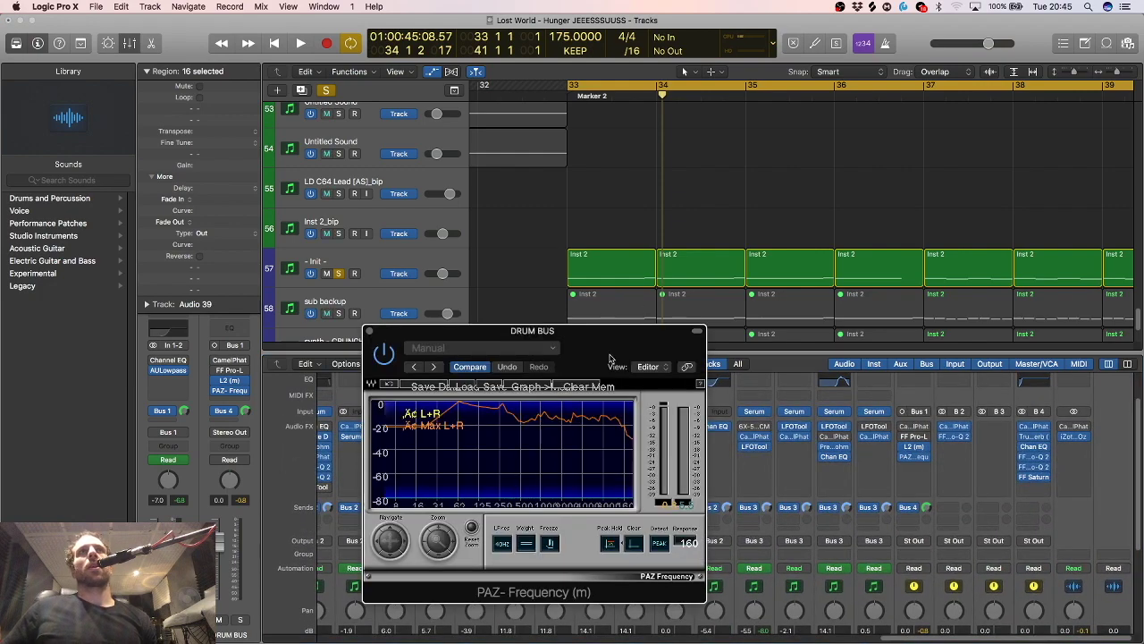
drag(610, 359, 431, 229)
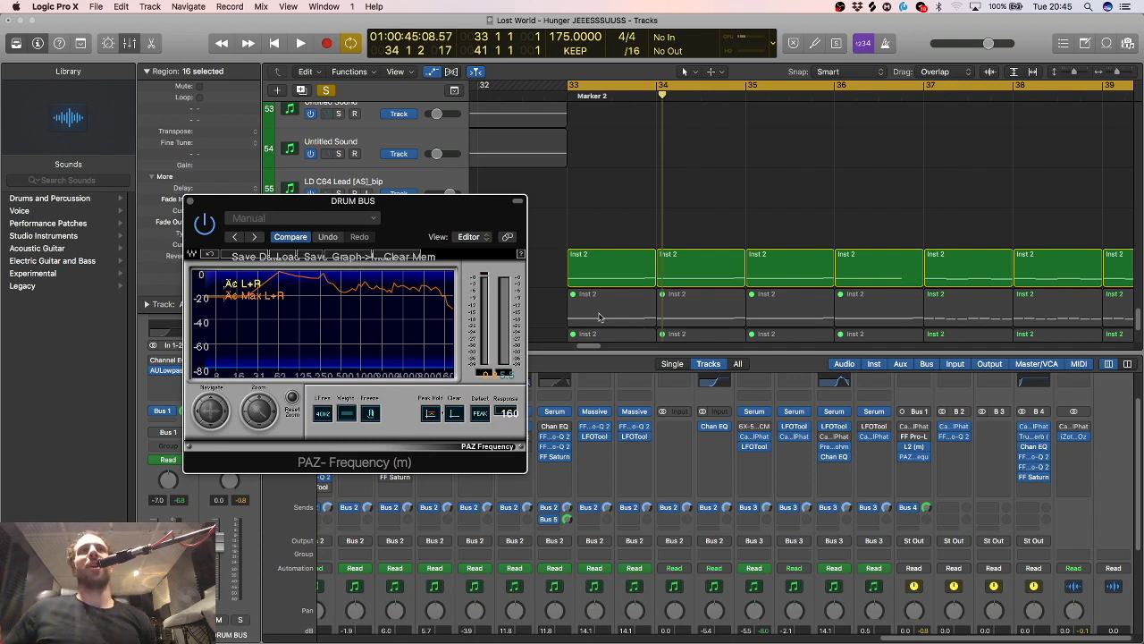
drag(443, 211, 361, 172)
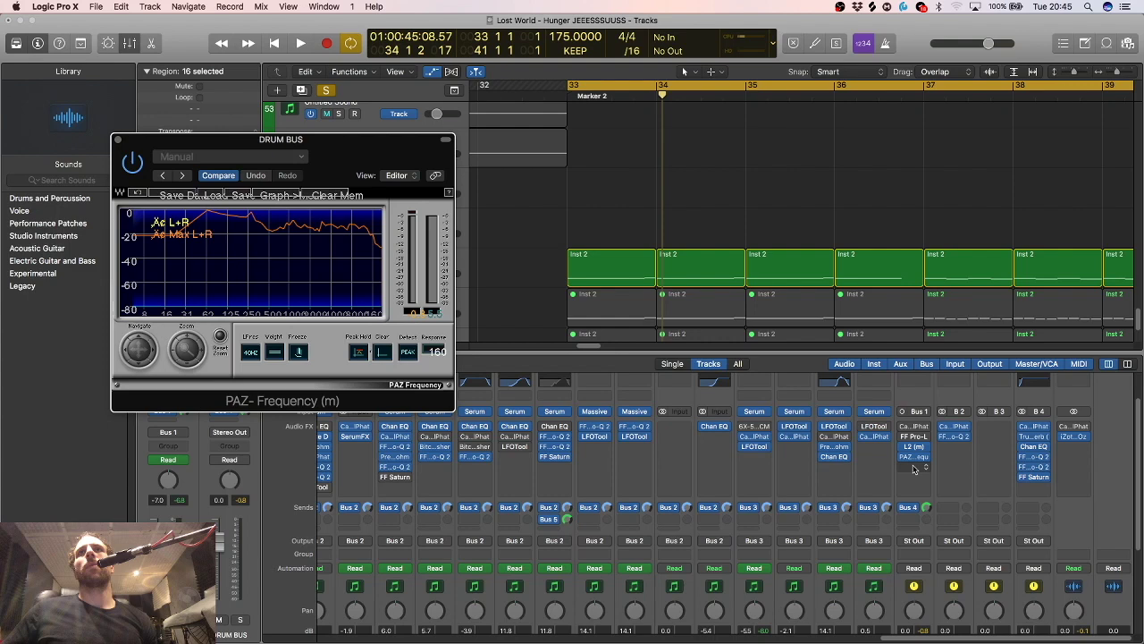
Browse the Metering plug-ins from an empty drum bus Audio FX slot.
click(913, 467)
mouse_move(936, 632)
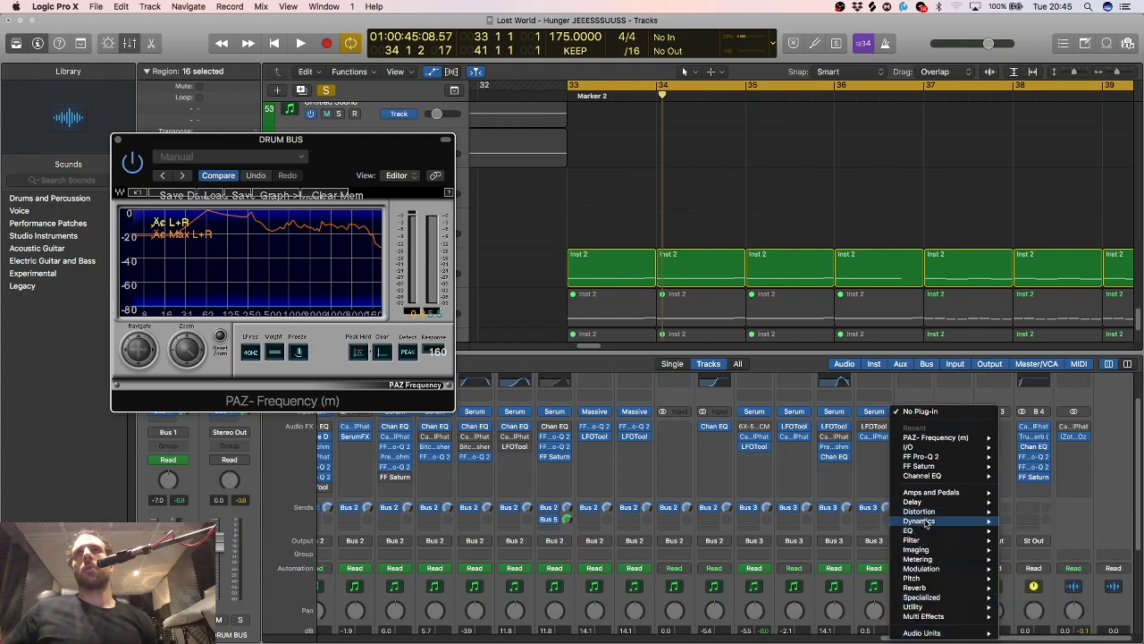
mouse_move(926, 524)
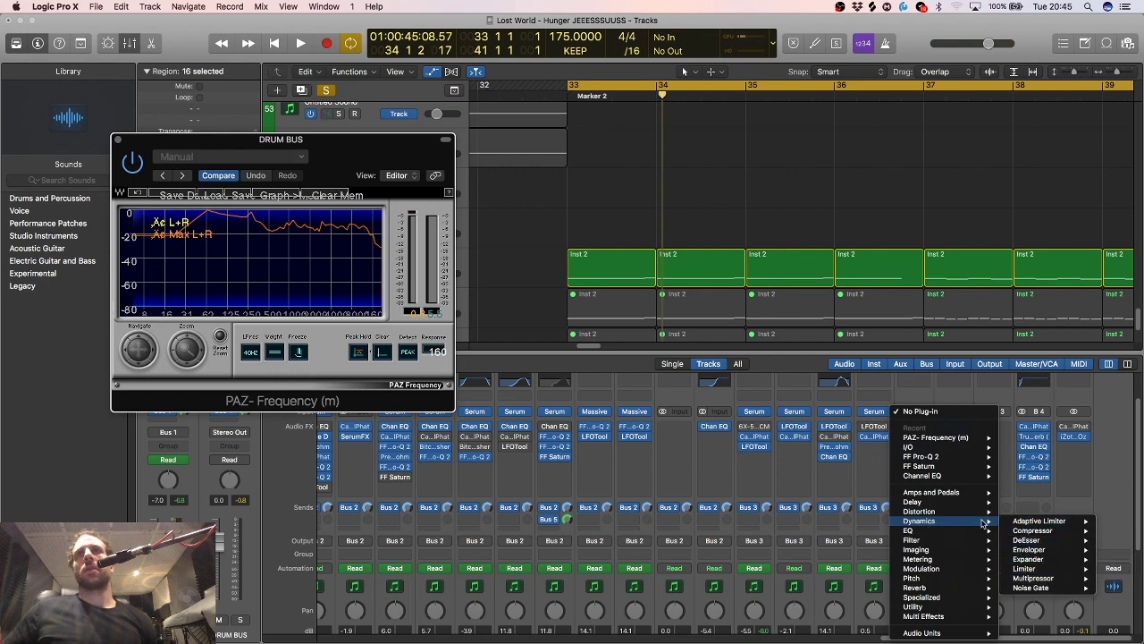
Insert a MultiMeter on the drum bus and arrange it beside PAZ Frequency.
mouse_move(929, 560)
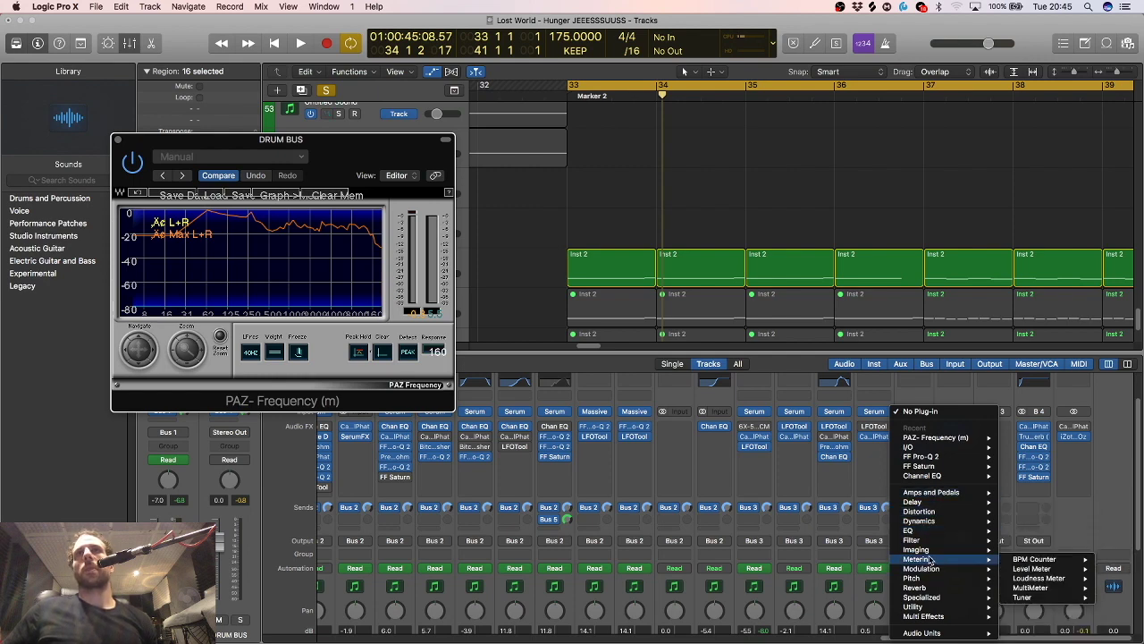
click(1113, 590)
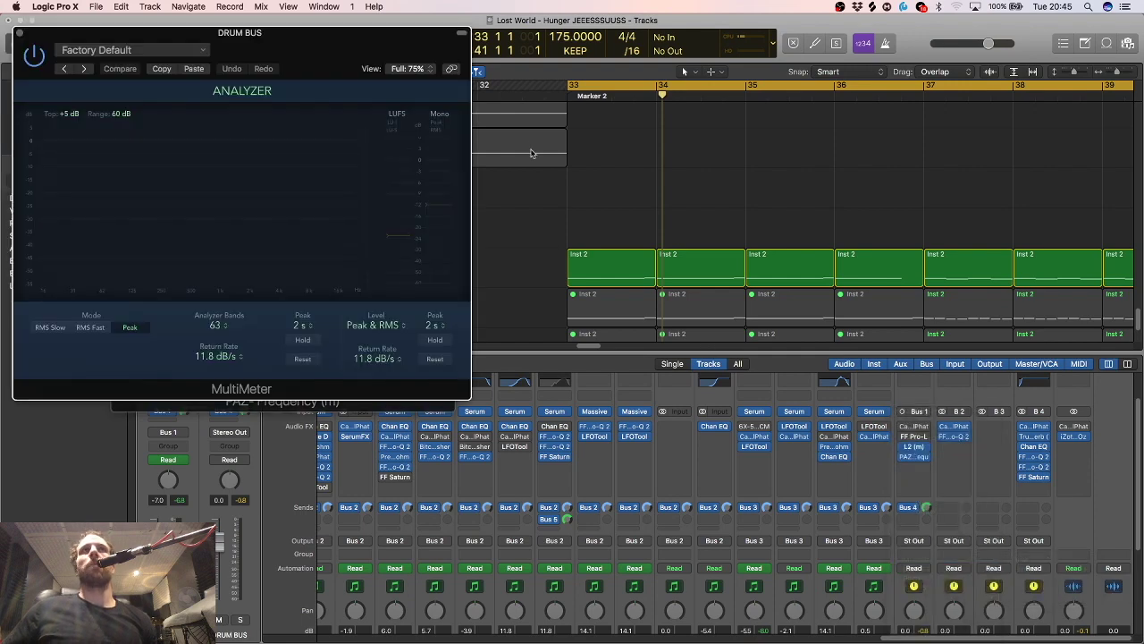
drag(282, 58, 894, 216)
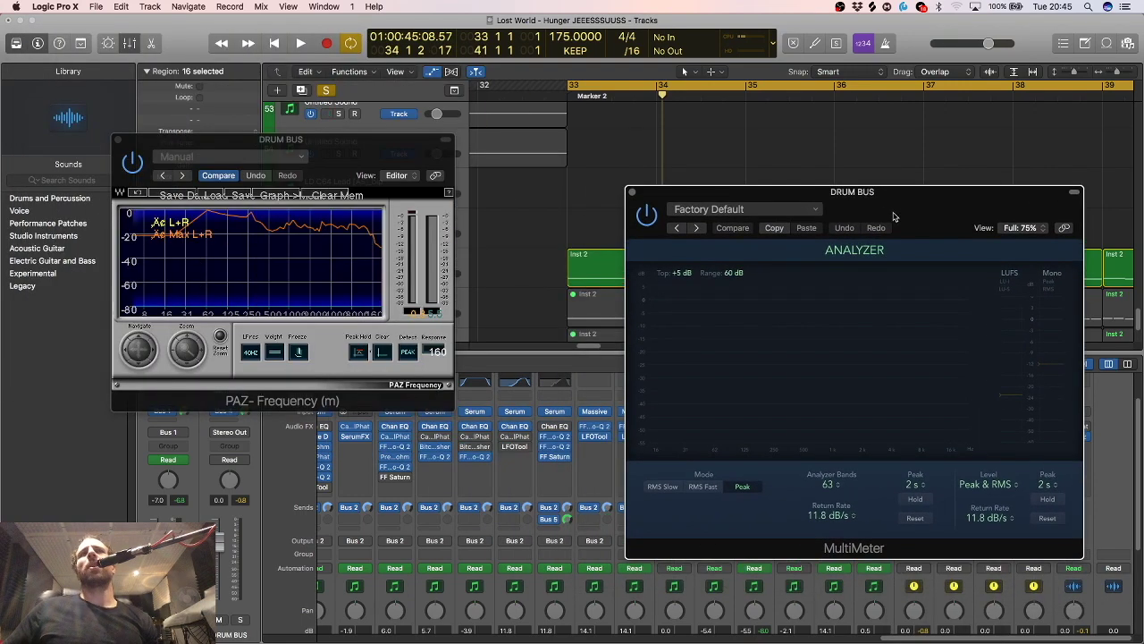
drag(282, 140, 264, 355)
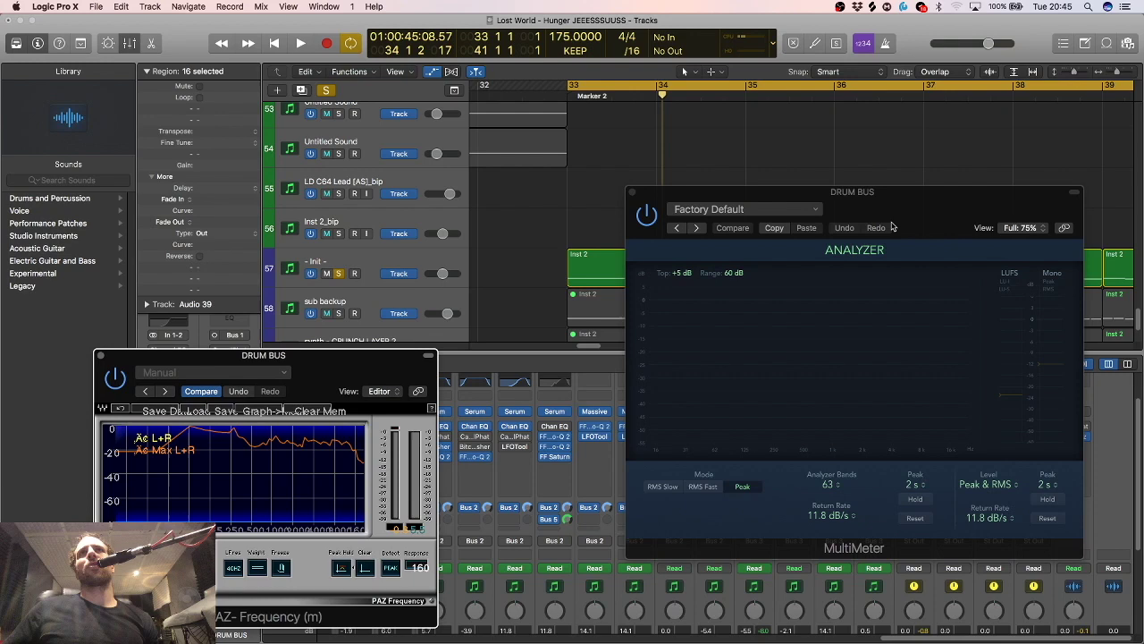
drag(908, 193, 949, 209)
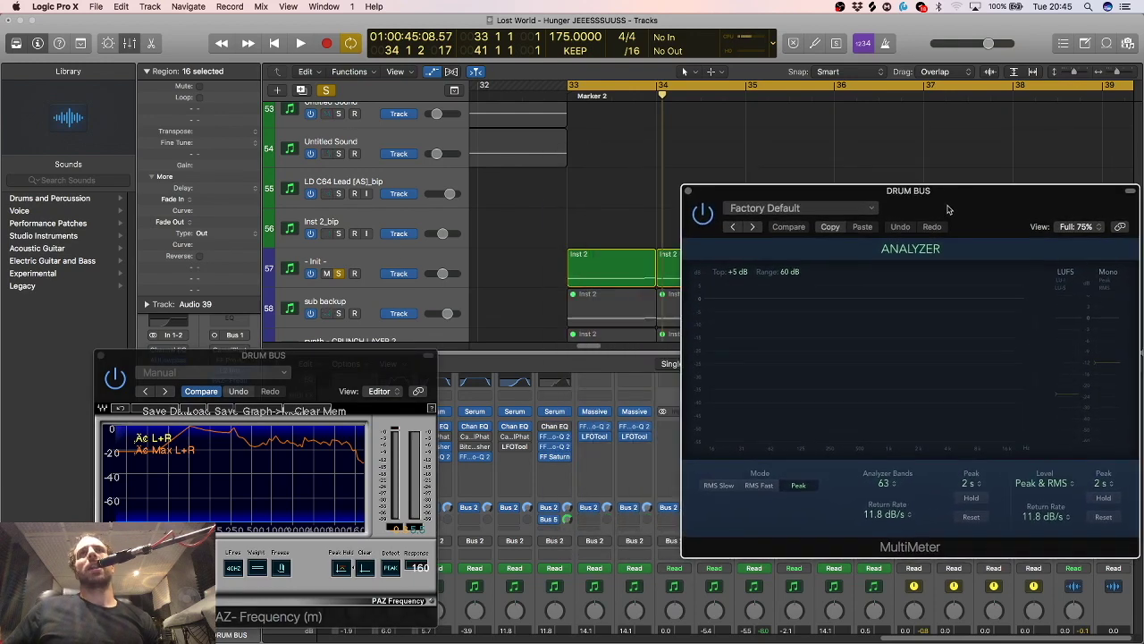
scroll(340, 275, up, 20)
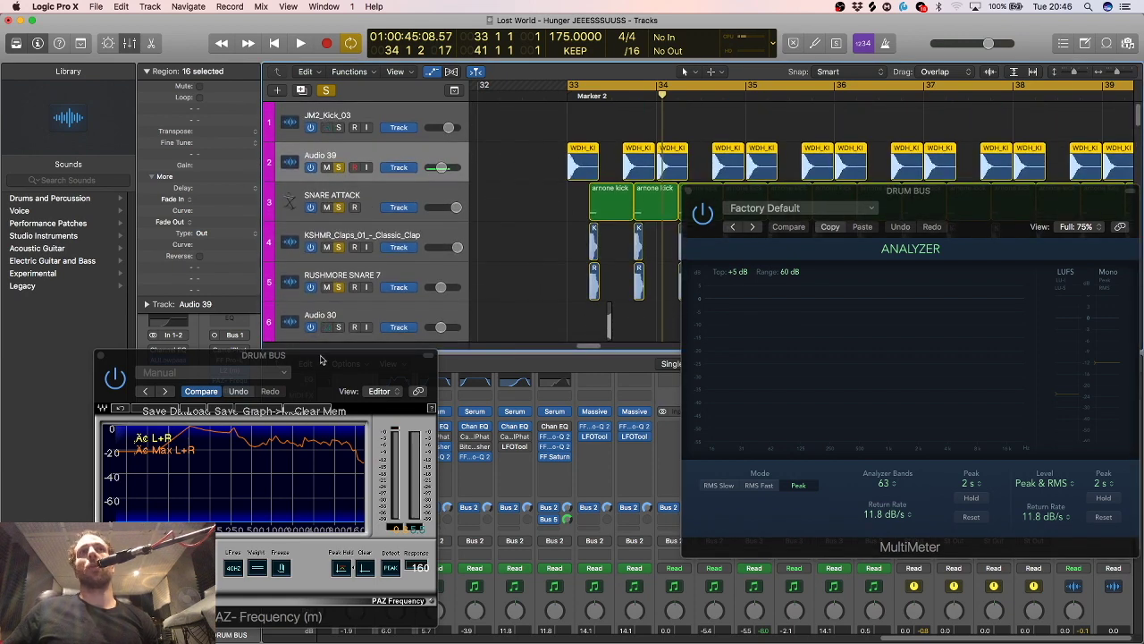
drag(338, 372, 381, 332)
Play the drums from bar 33 while watching the MultiMeter and PAZ analyzers.
key(space)
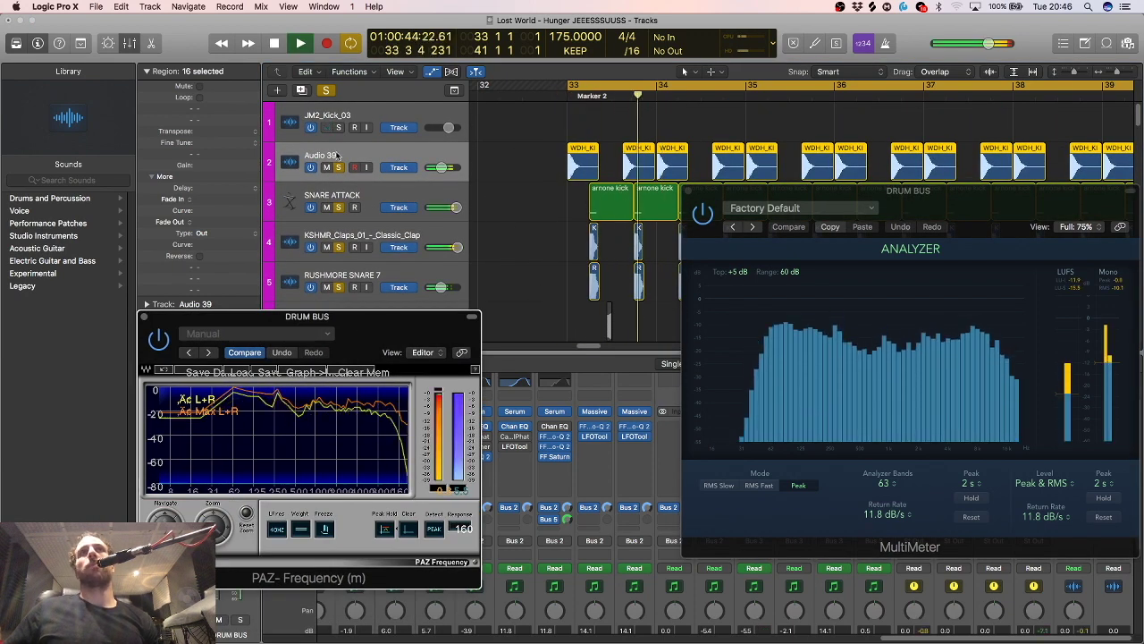
key(space)
drag(926, 210, 831, 132)
scroll(554, 430, down, 5)
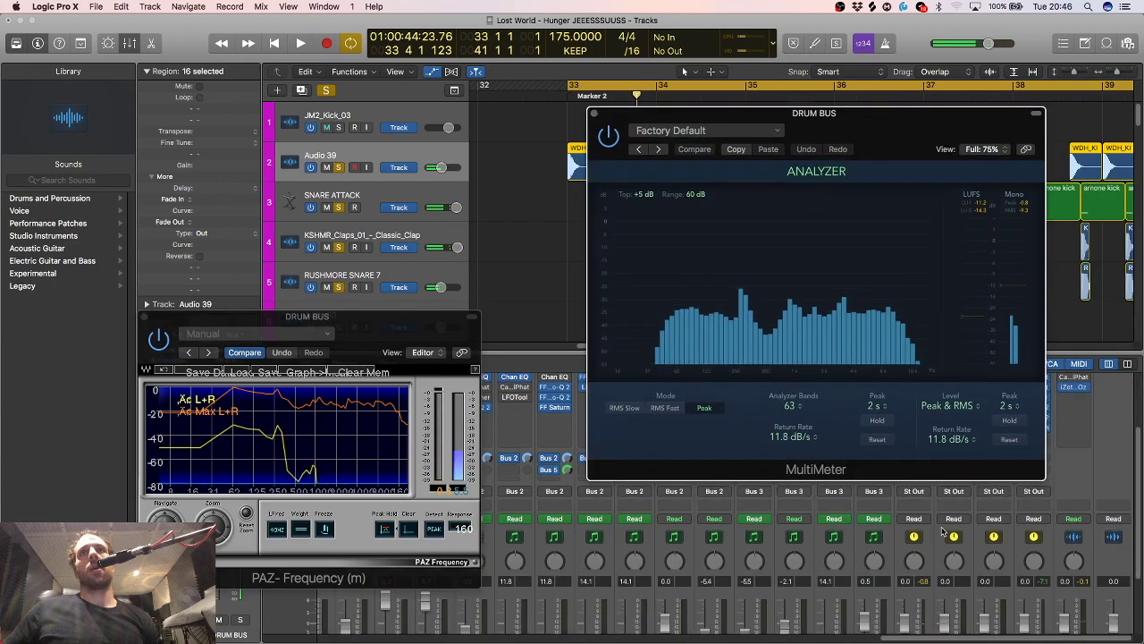
key(space)
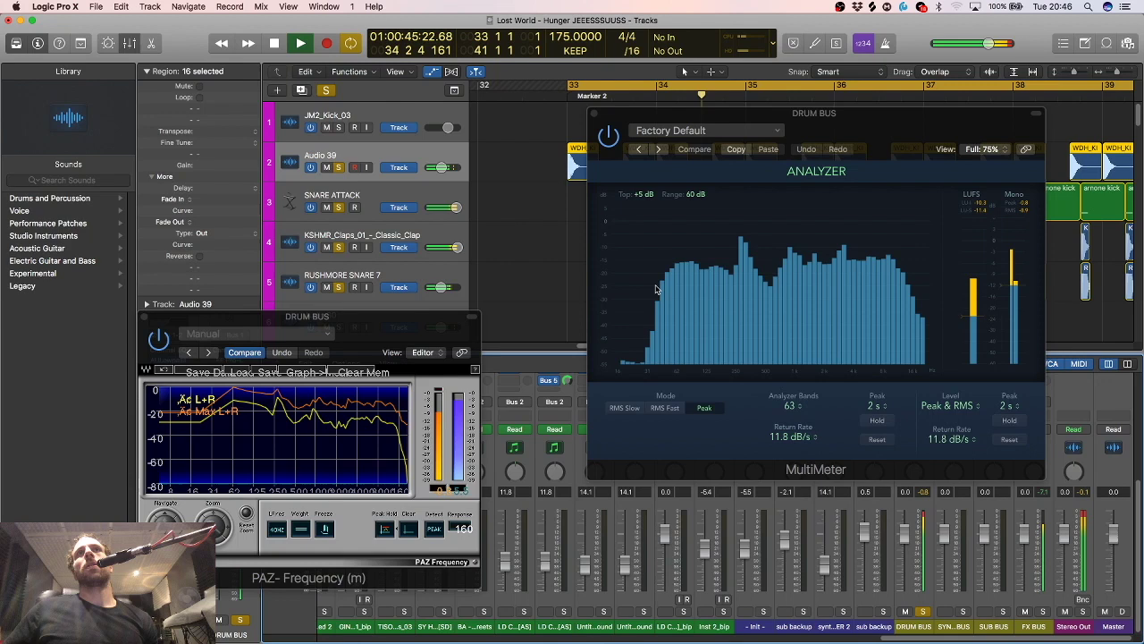
key(space)
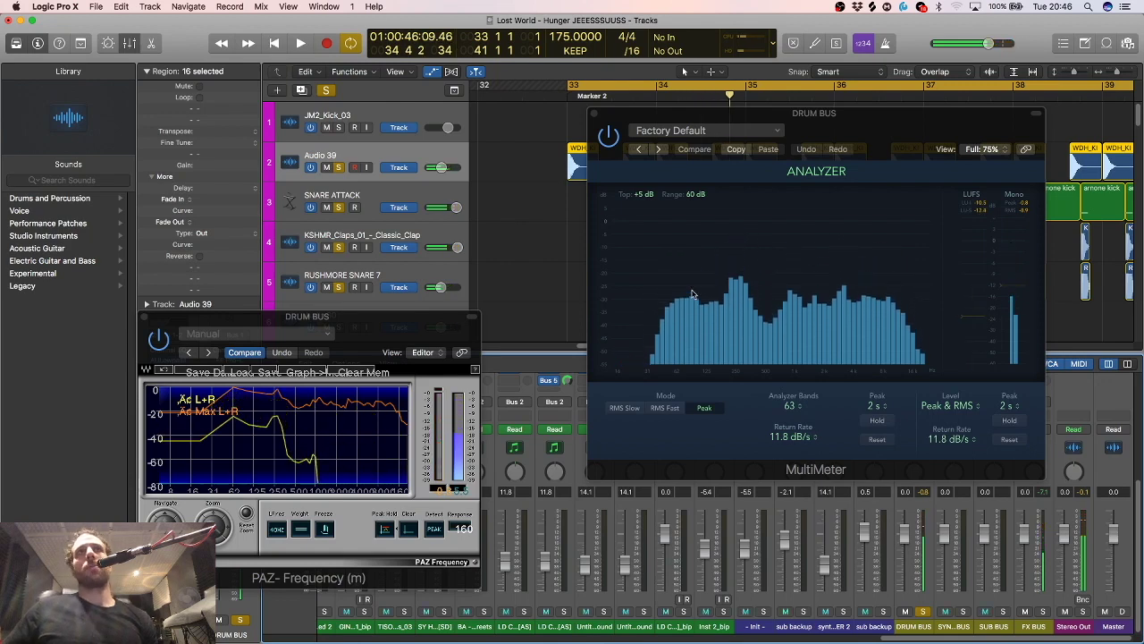
key(space)
key(space)
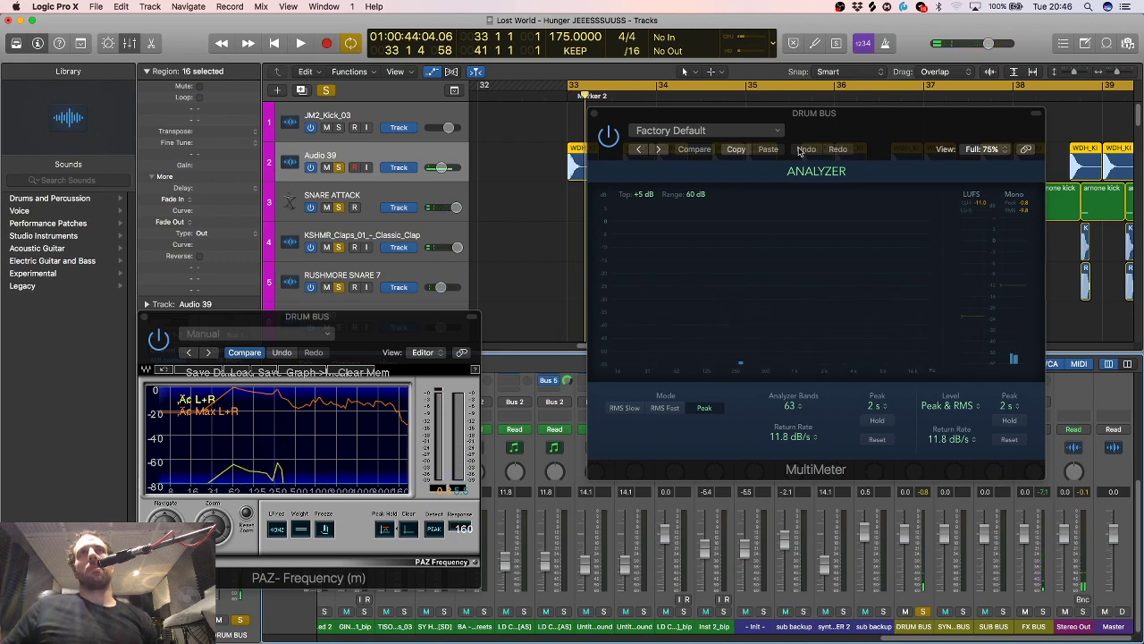
drag(816, 132, 855, 159)
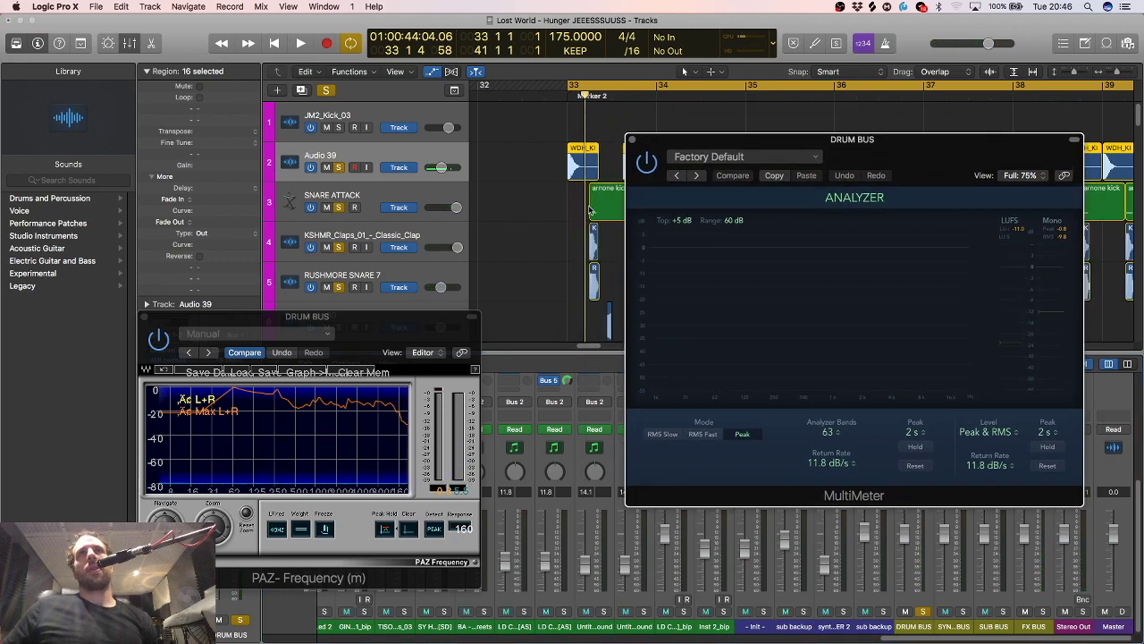
key(space)
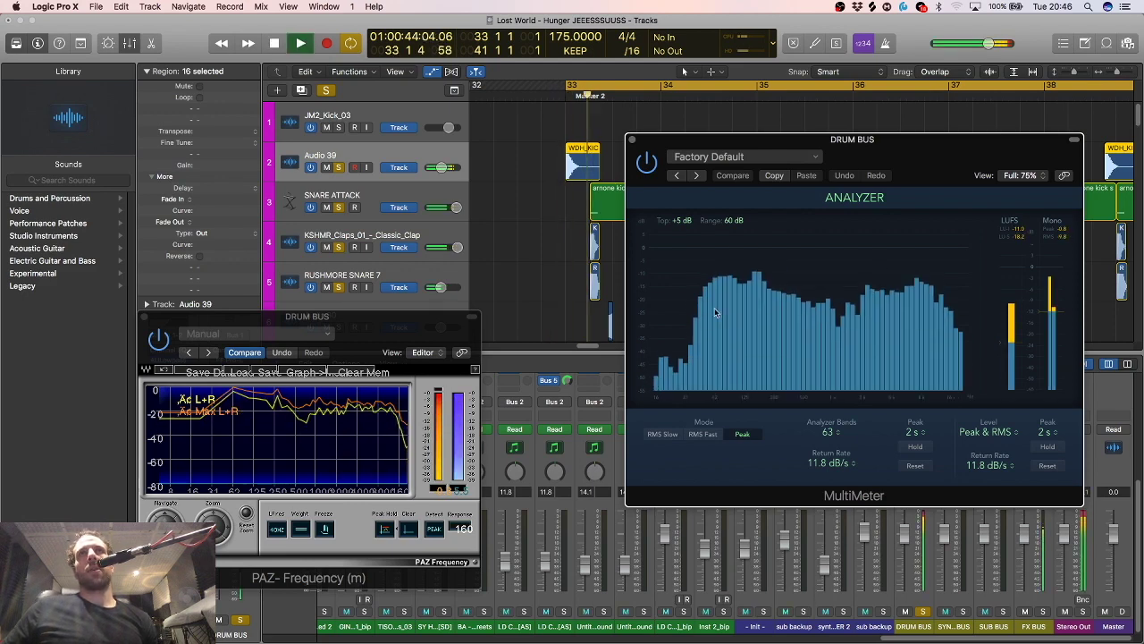
key(space)
drag(786, 139, 831, 139)
Zoom in on the WDH_KICK078 kick region and show the tracks' flex modes.
click(581, 157)
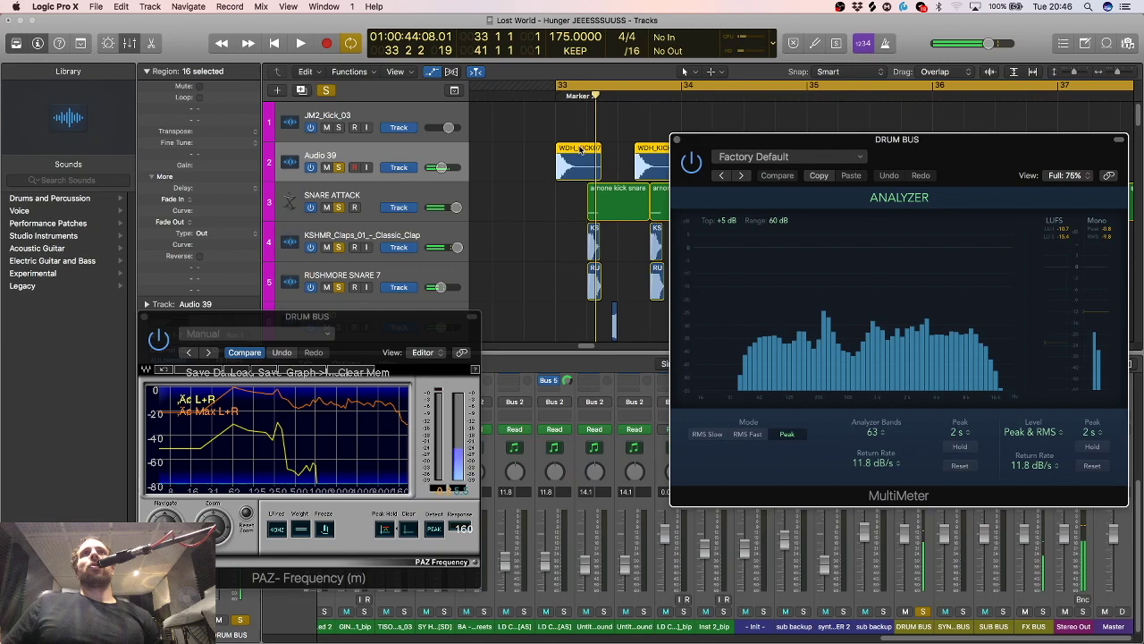
key(z)
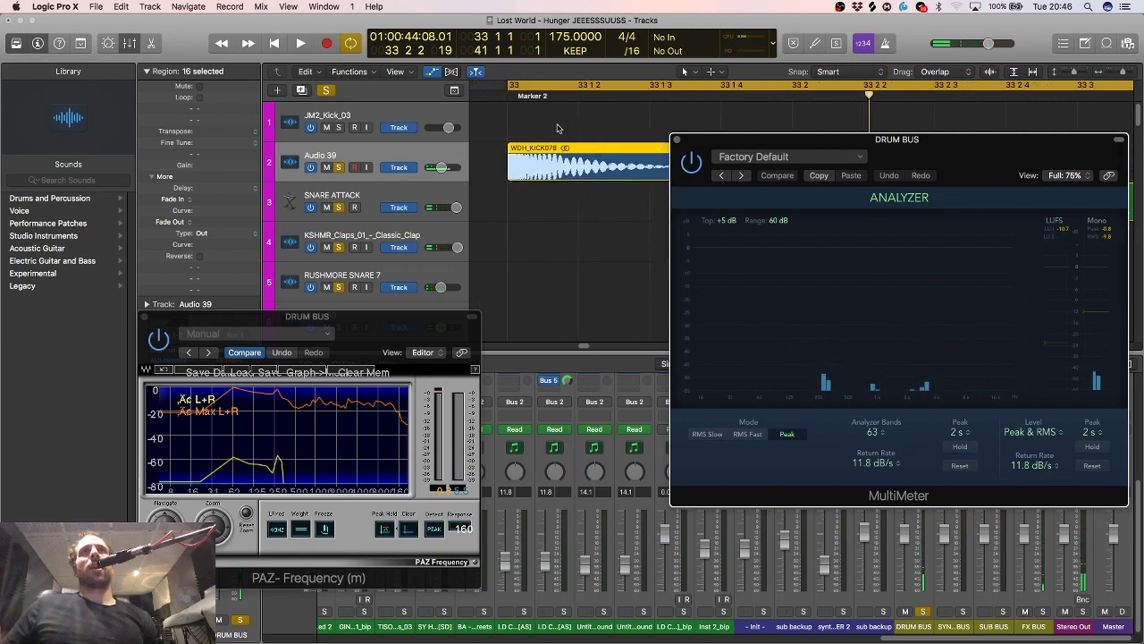
click(451, 72)
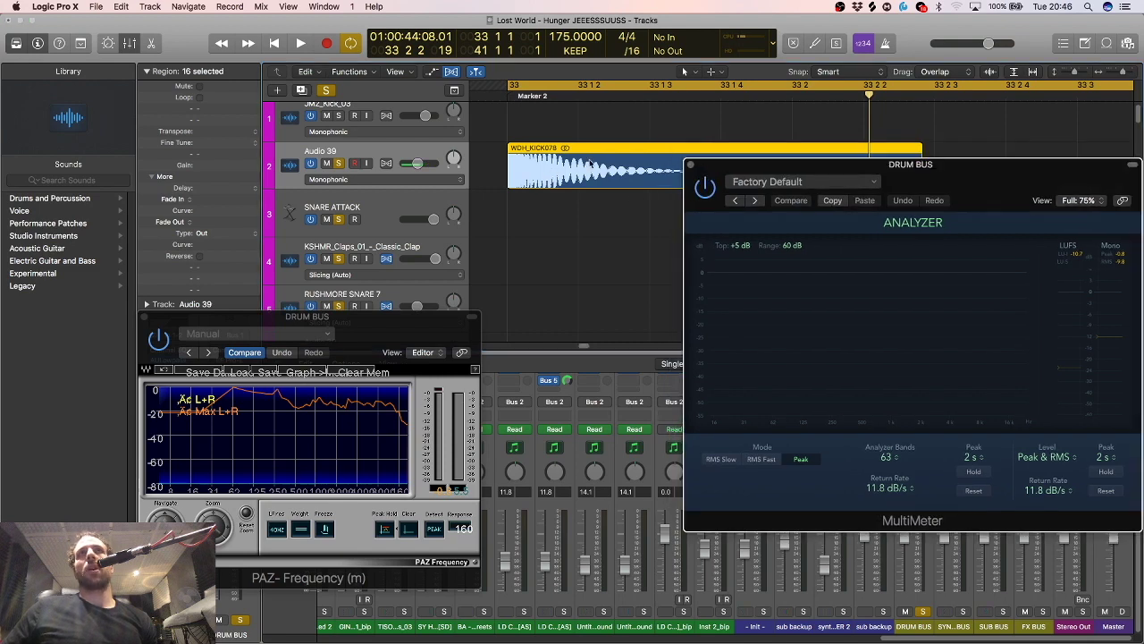
Enable Flex on Audio 39 and drag a flex marker left to shorten the WDH_KICK078 tail.
click(386, 163)
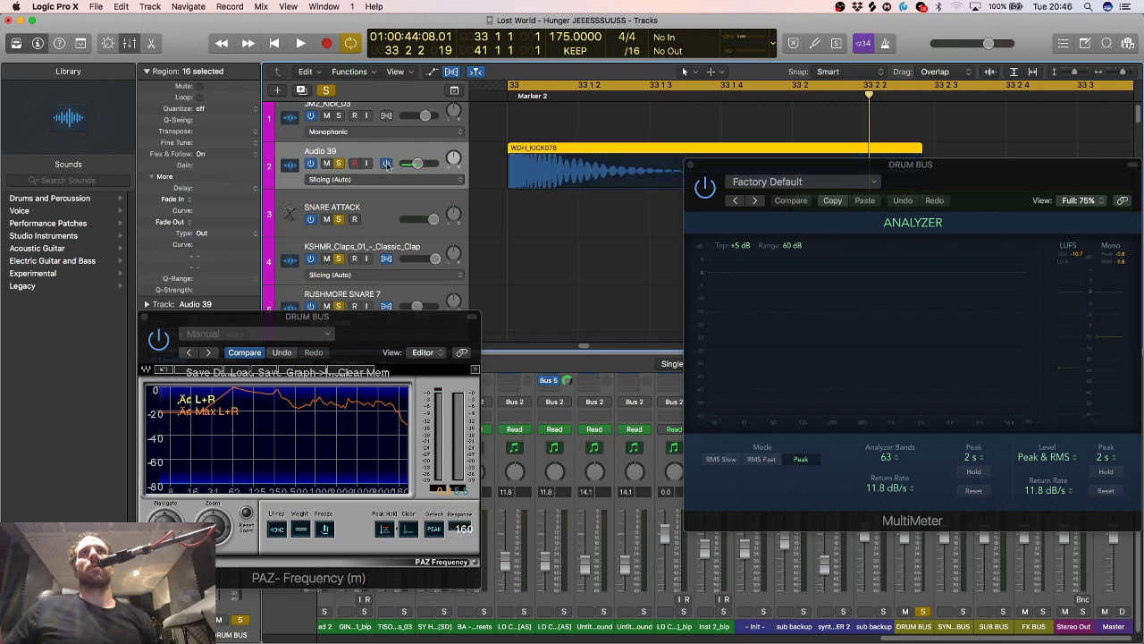
click(665, 169)
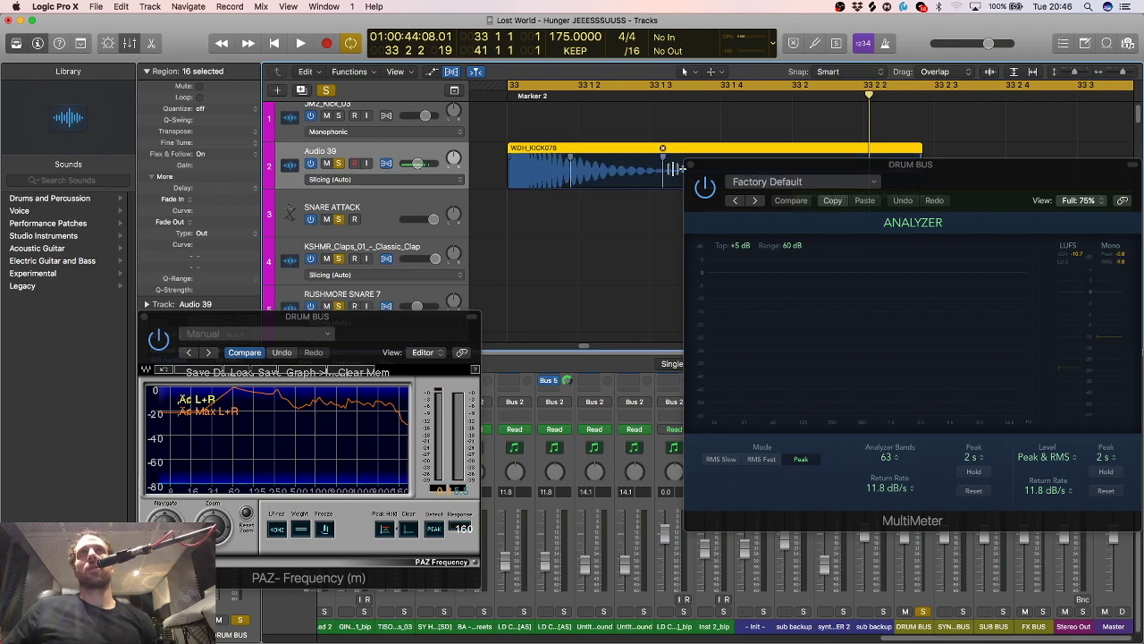
drag(664, 161, 629, 164)
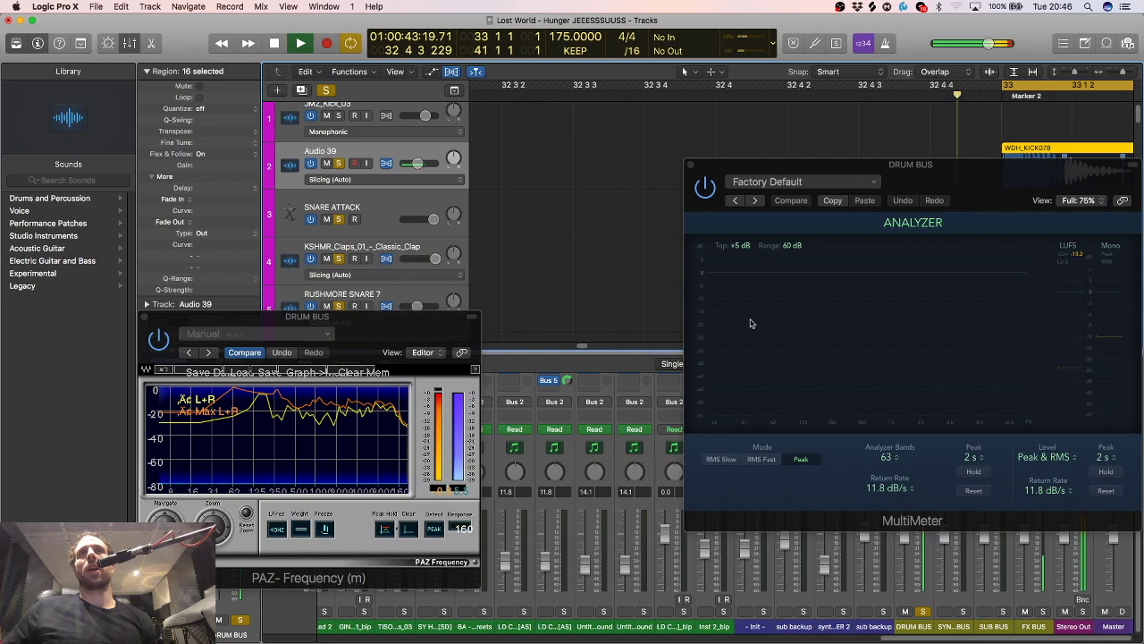
Replay the kick to audition the shortened tail.
key(space)
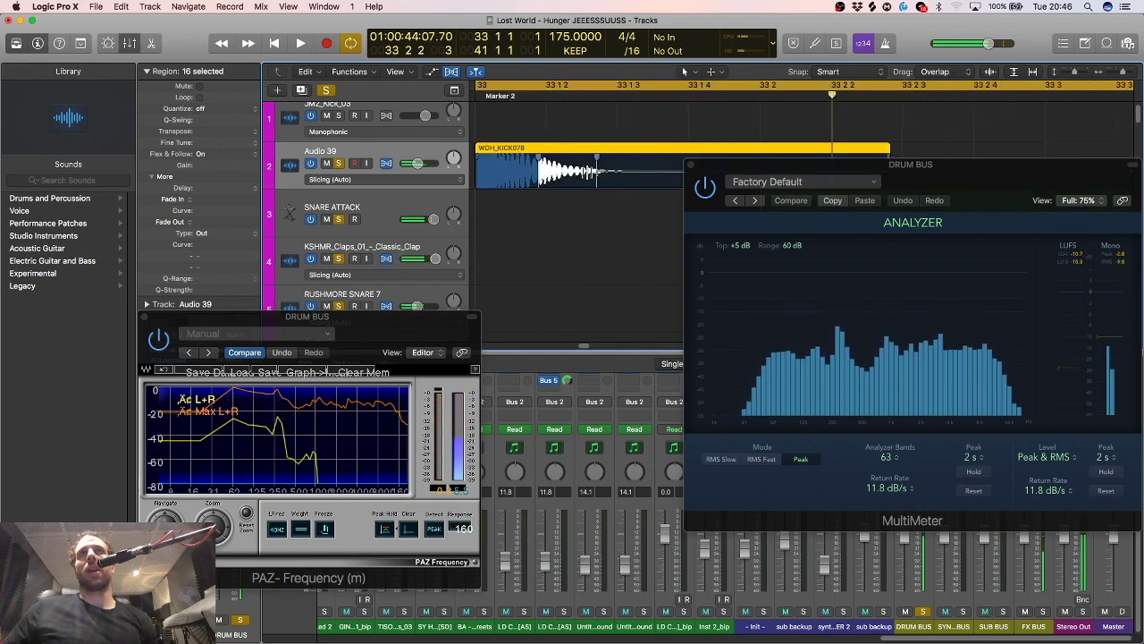
key(space)
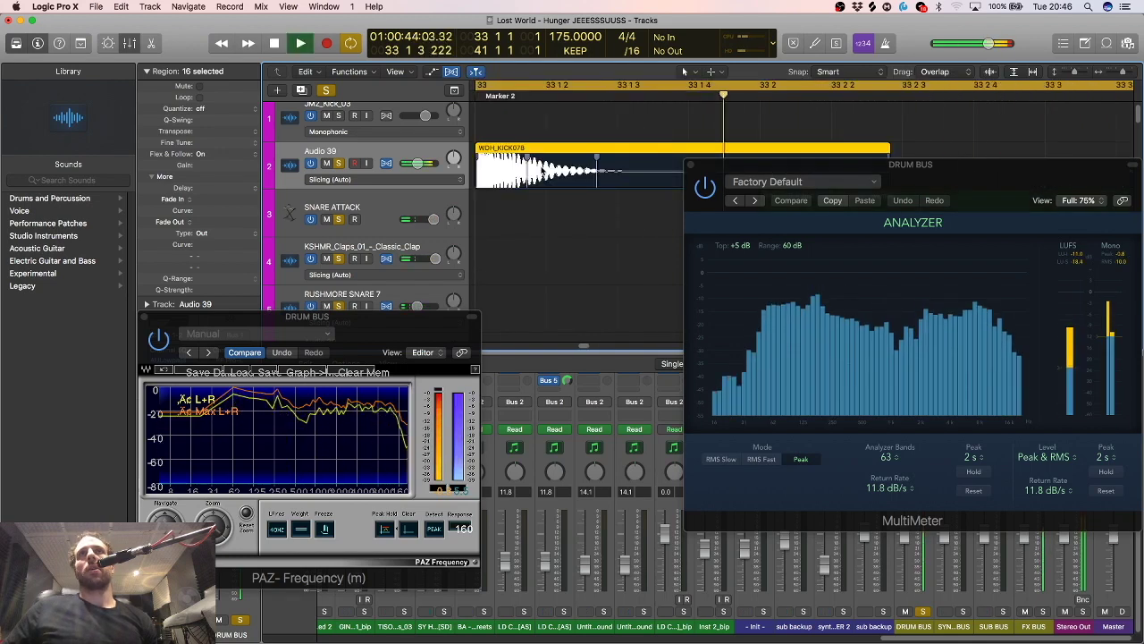
scroll(579, 167, left, 5)
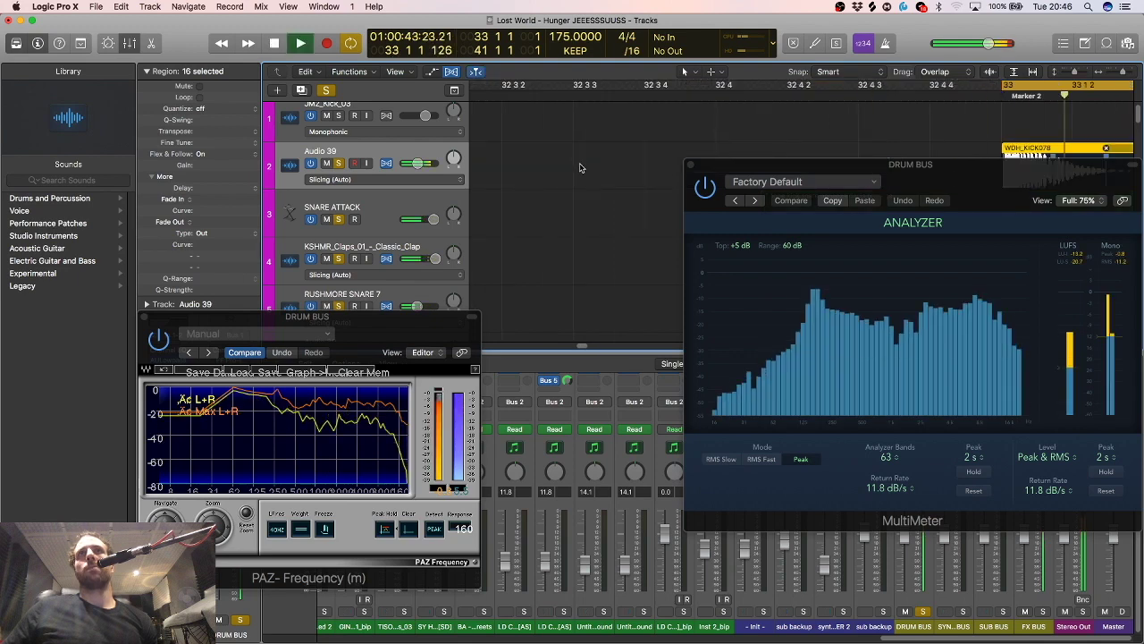
key(space)
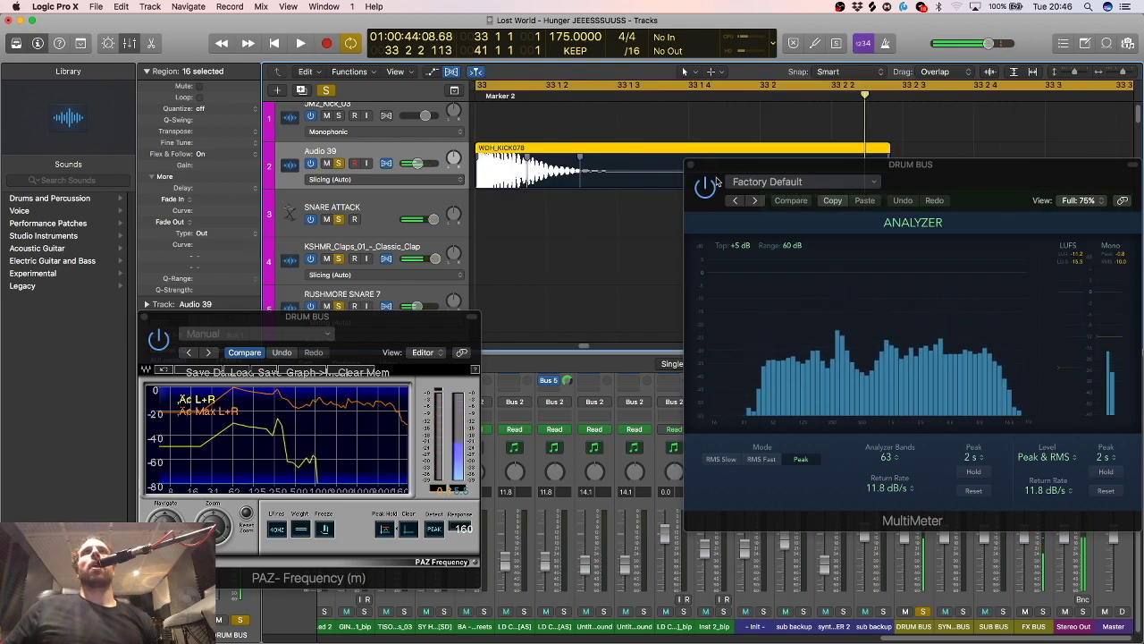
Close the MultiMeter and the DRUM BUS PAZ Frequency analyzer, then deselect all regions.
click(690, 166)
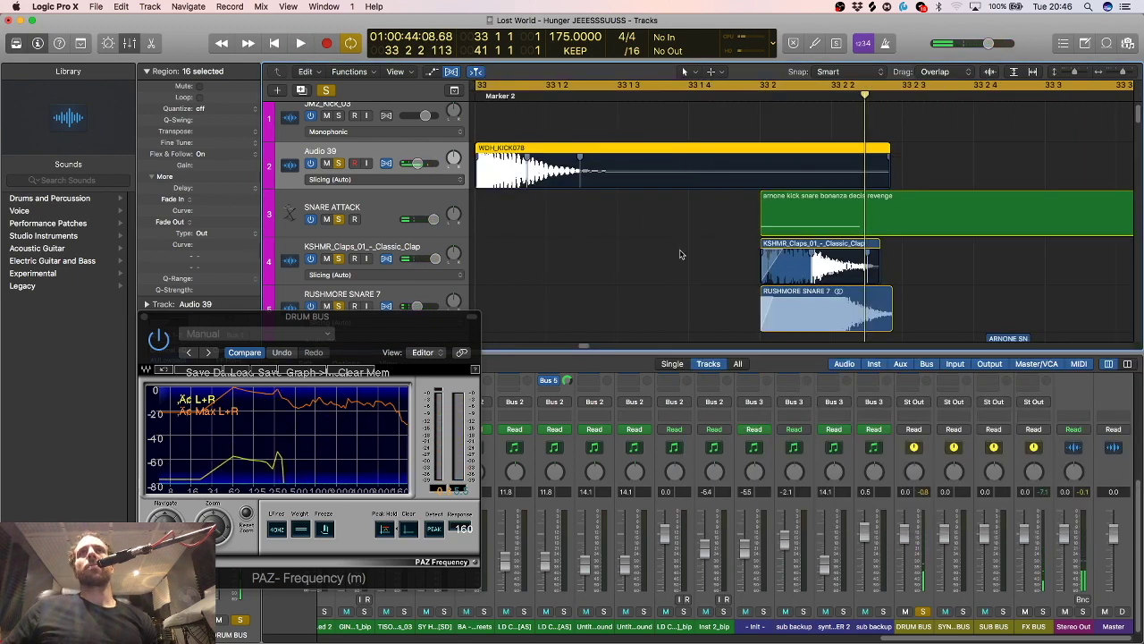
scroll(679, 255, down, 10)
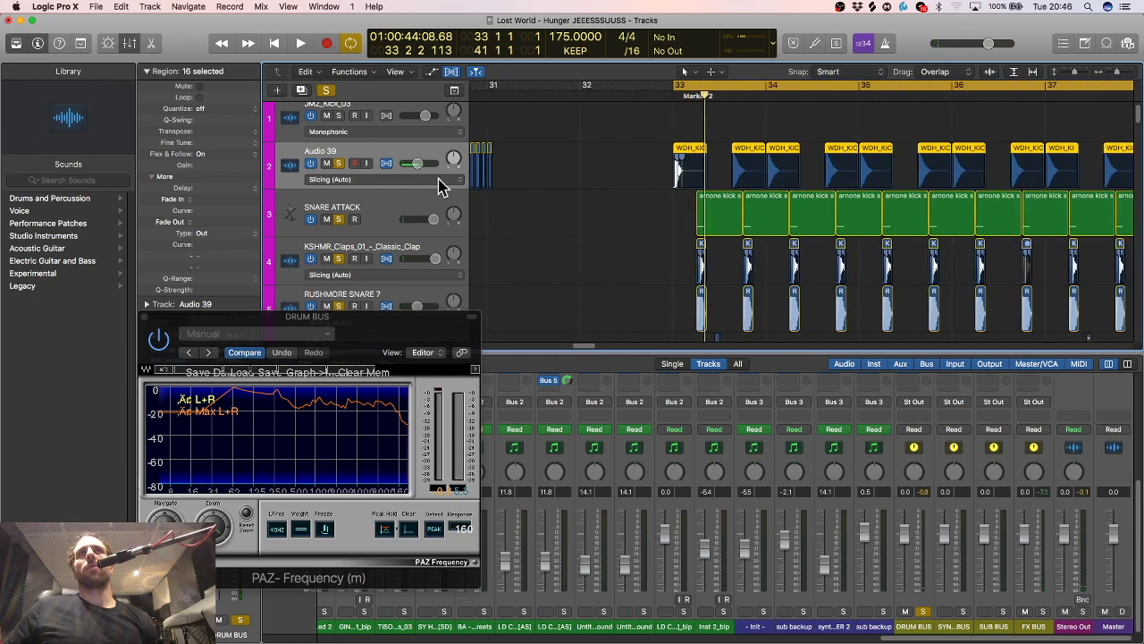
drag(363, 345, 722, 373)
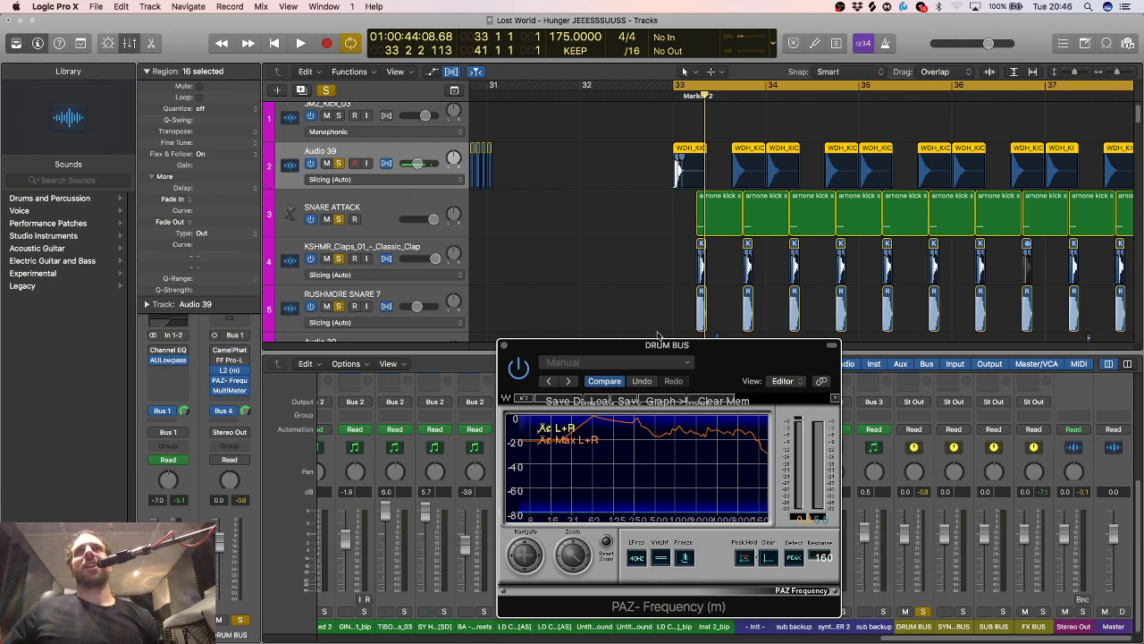
drag(682, 349, 645, 258)
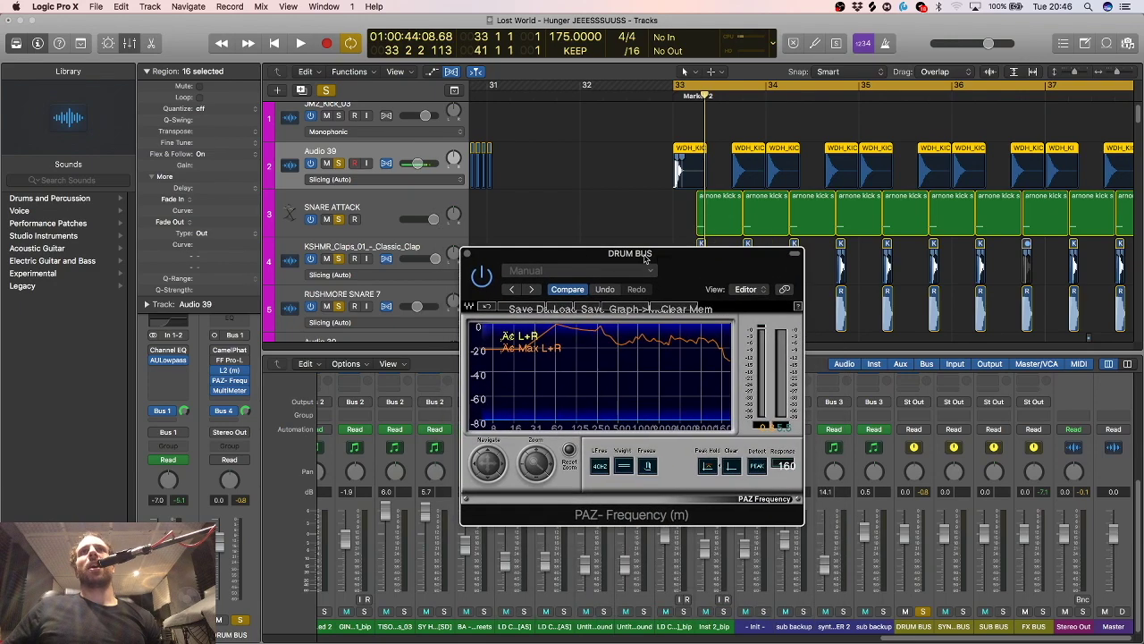
click(466, 254)
click(577, 231)
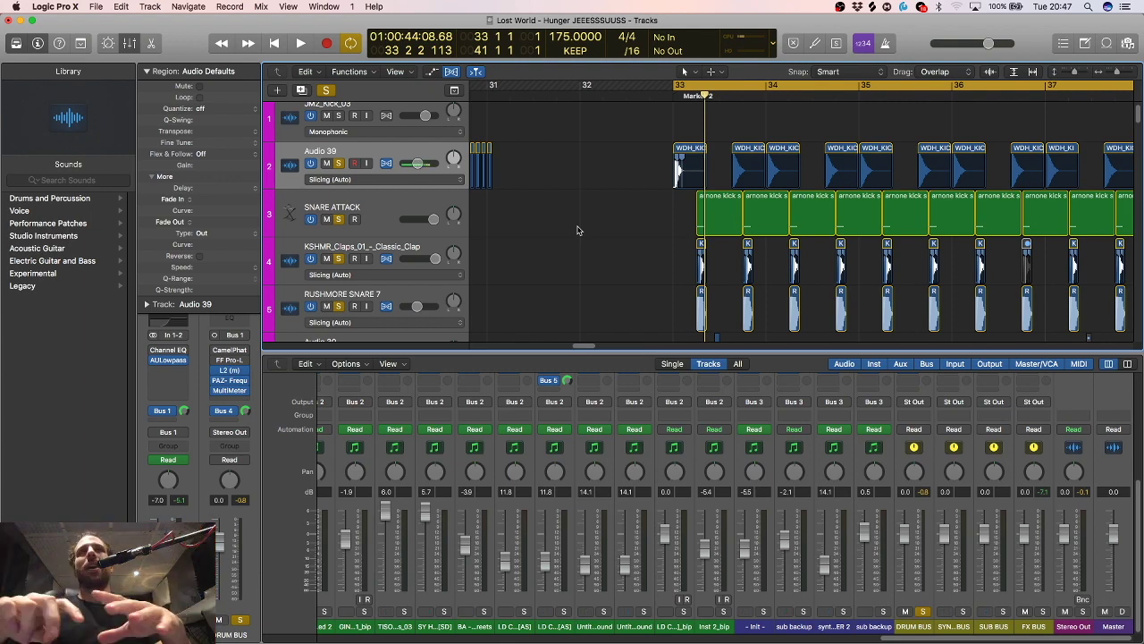
Unsolo SNARE ATTACK, solo the Audio 39 kick track and play it back.
scroll(587, 220, right, 3)
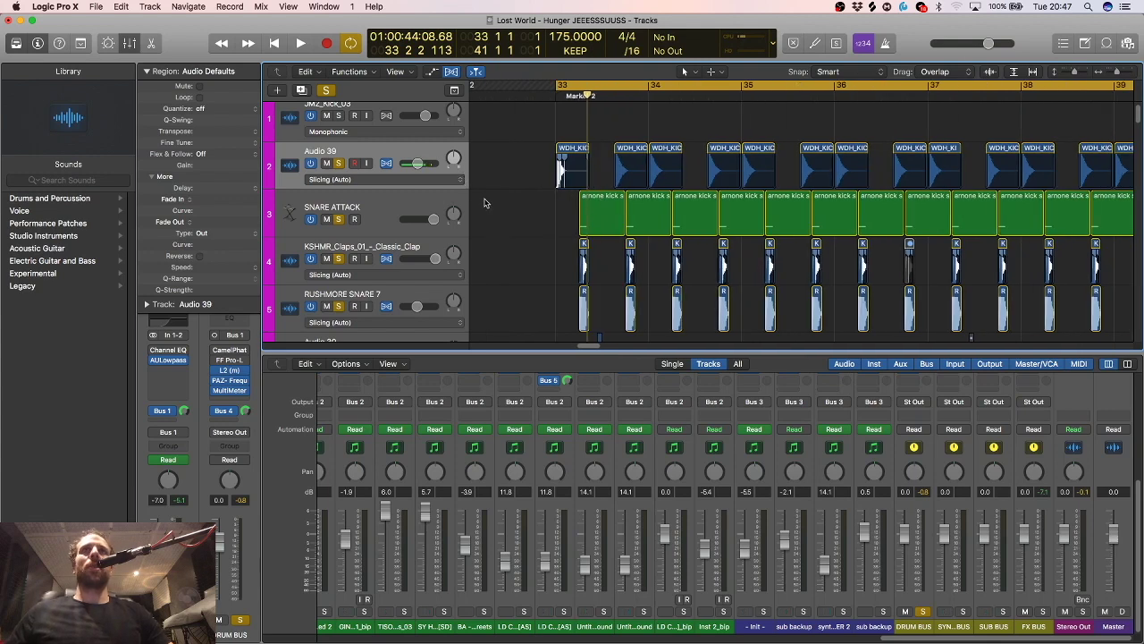
click(339, 219)
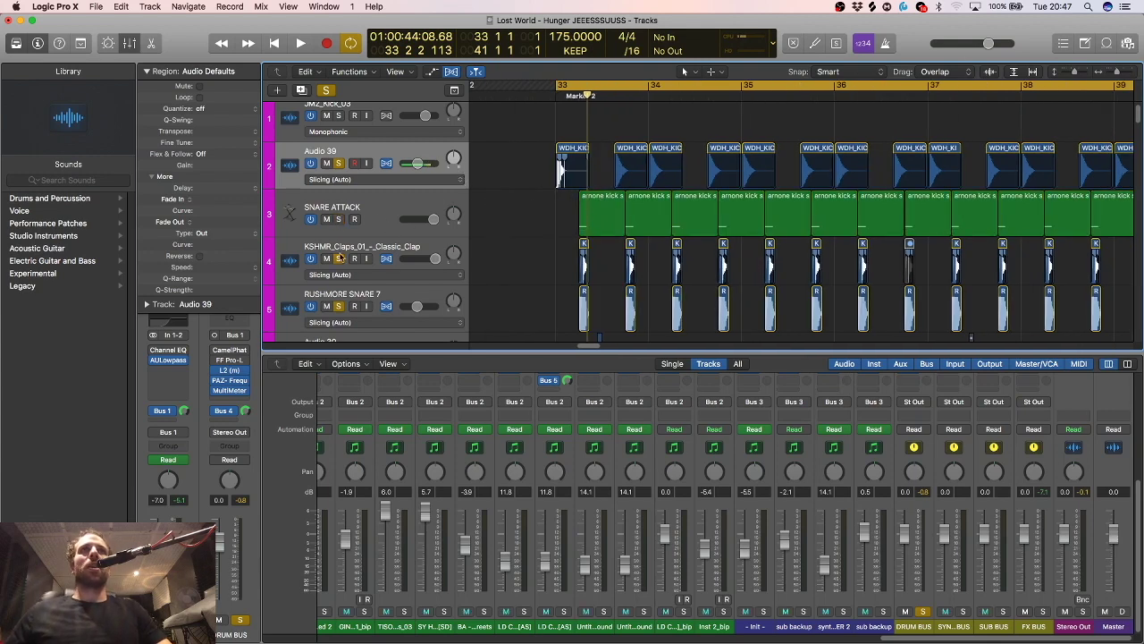
key(space)
key(space)
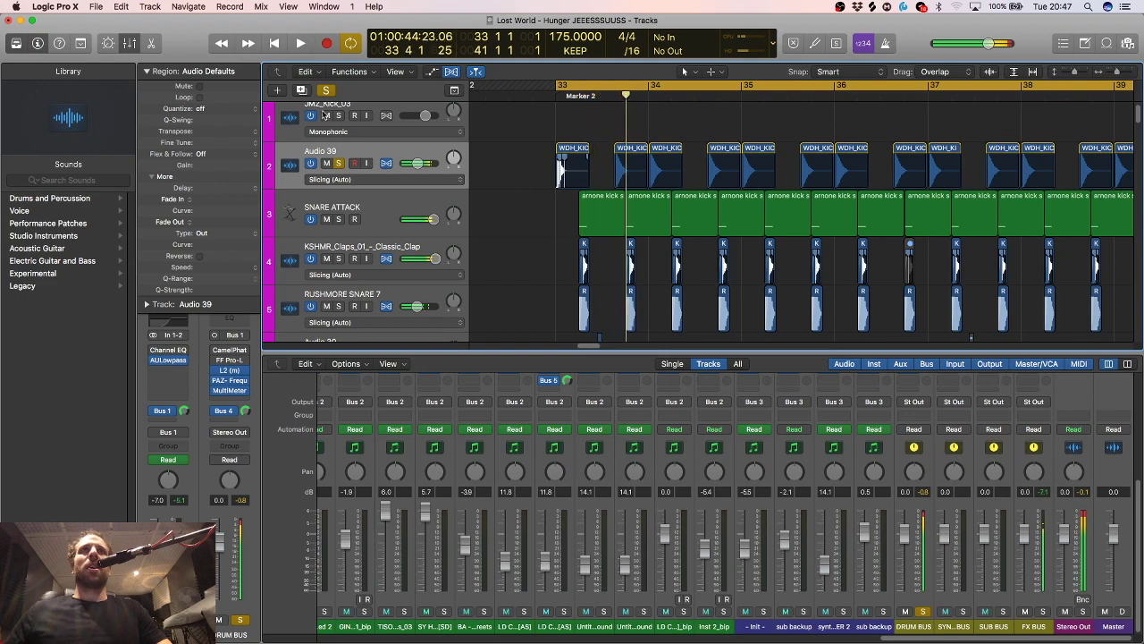
click(339, 164)
key(space)
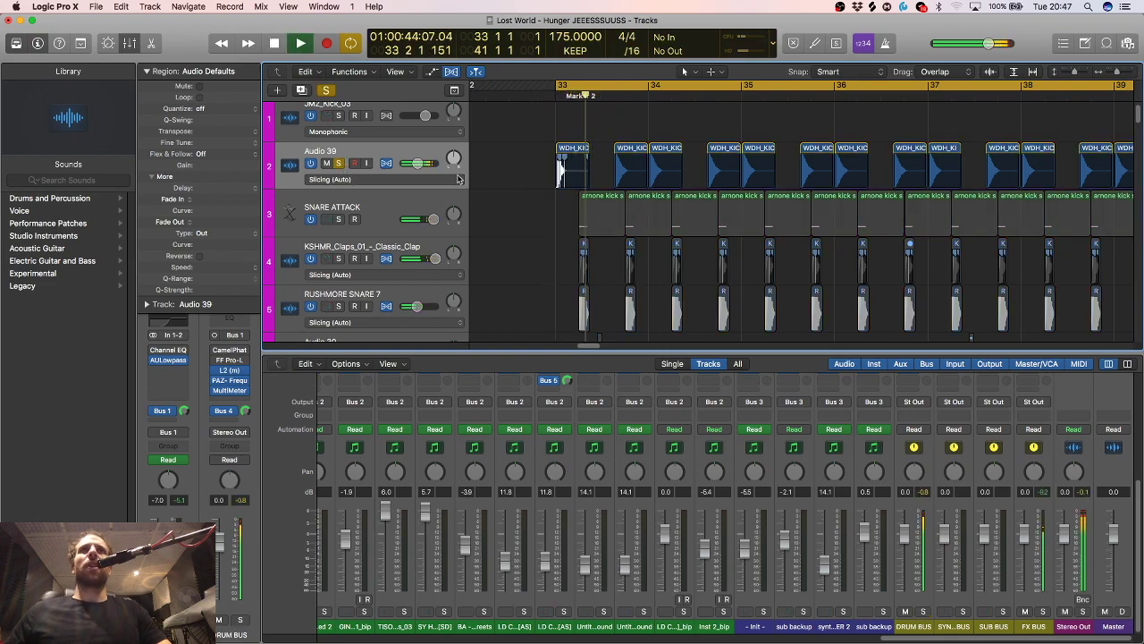
key(space)
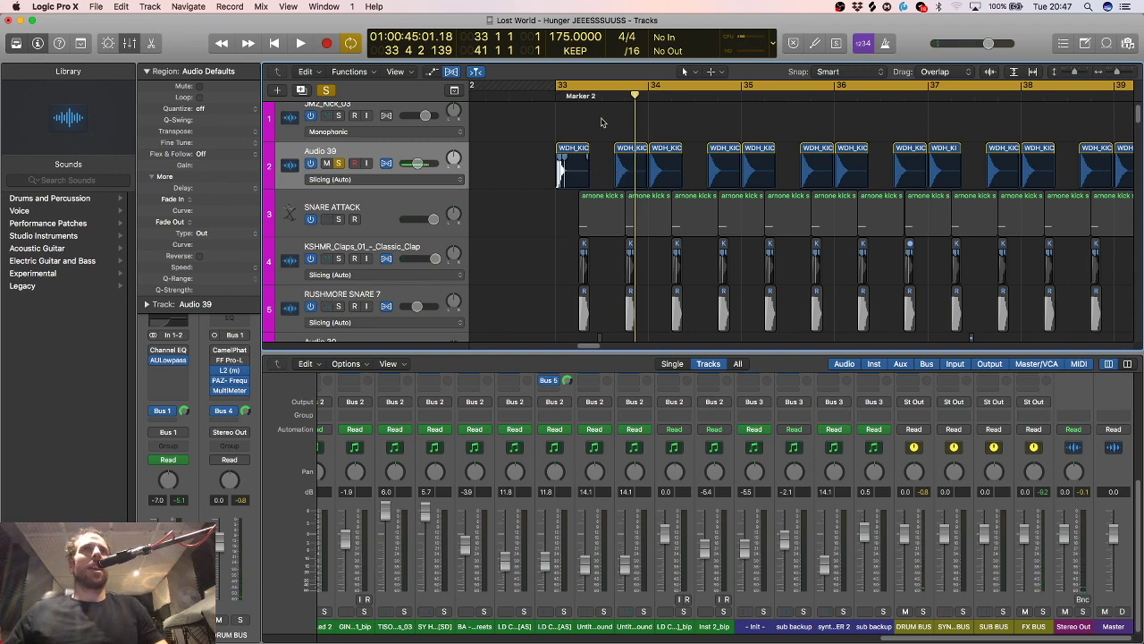
Check the AULowpass filter on Audio 39 and play the kick from bar 33.
click(168, 359)
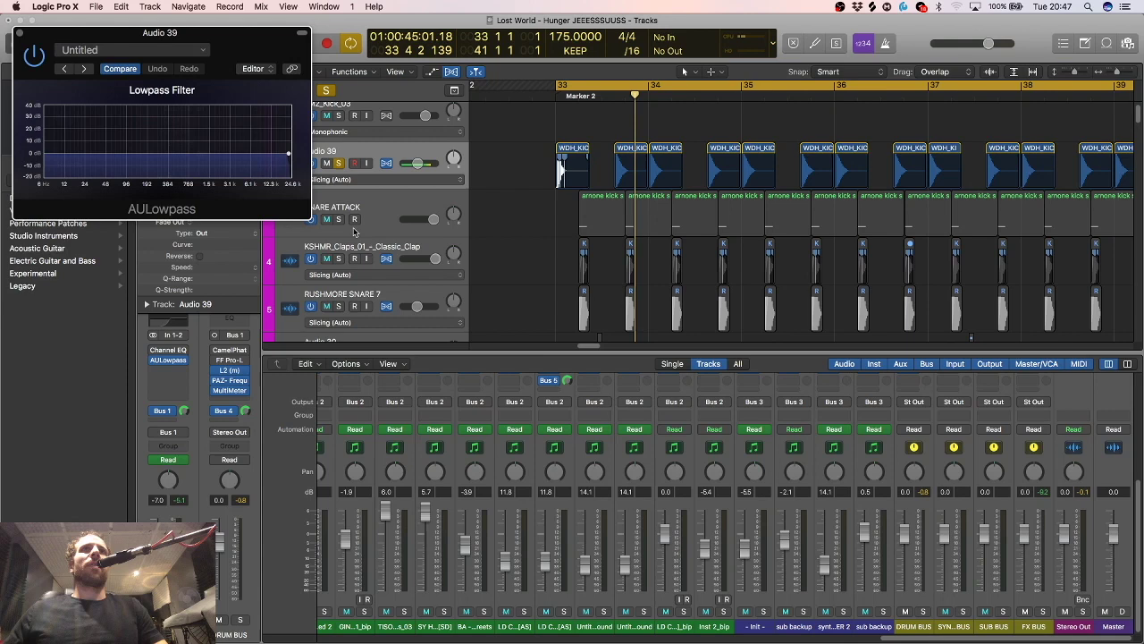
drag(187, 46, 603, 152)
click(438, 141)
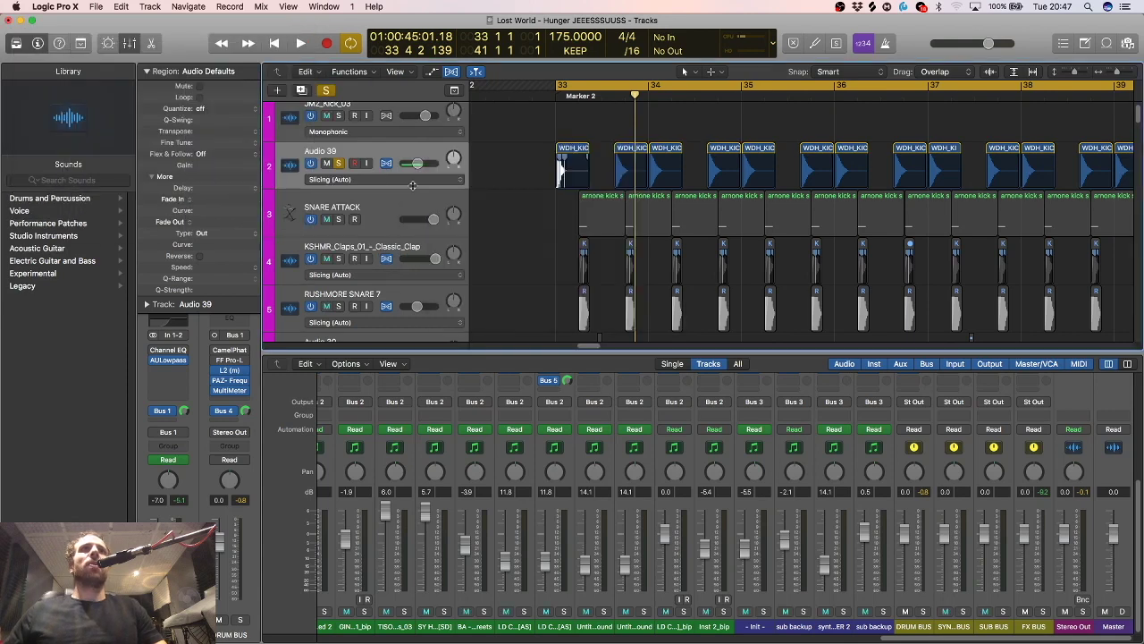
mouse_move(153, 362)
key(space)
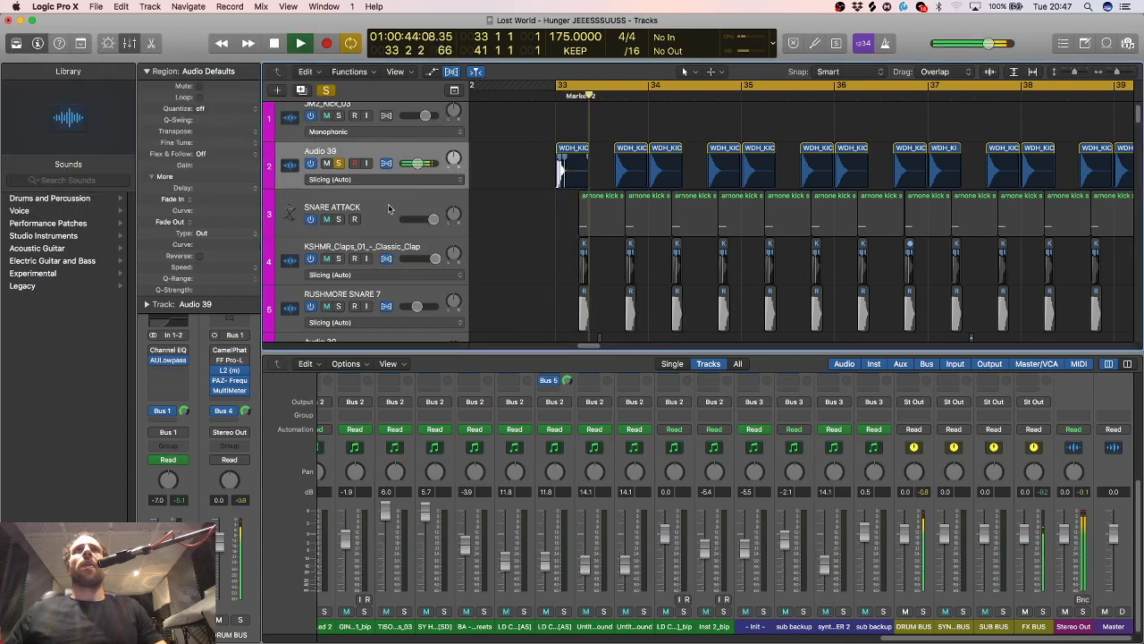
key(space)
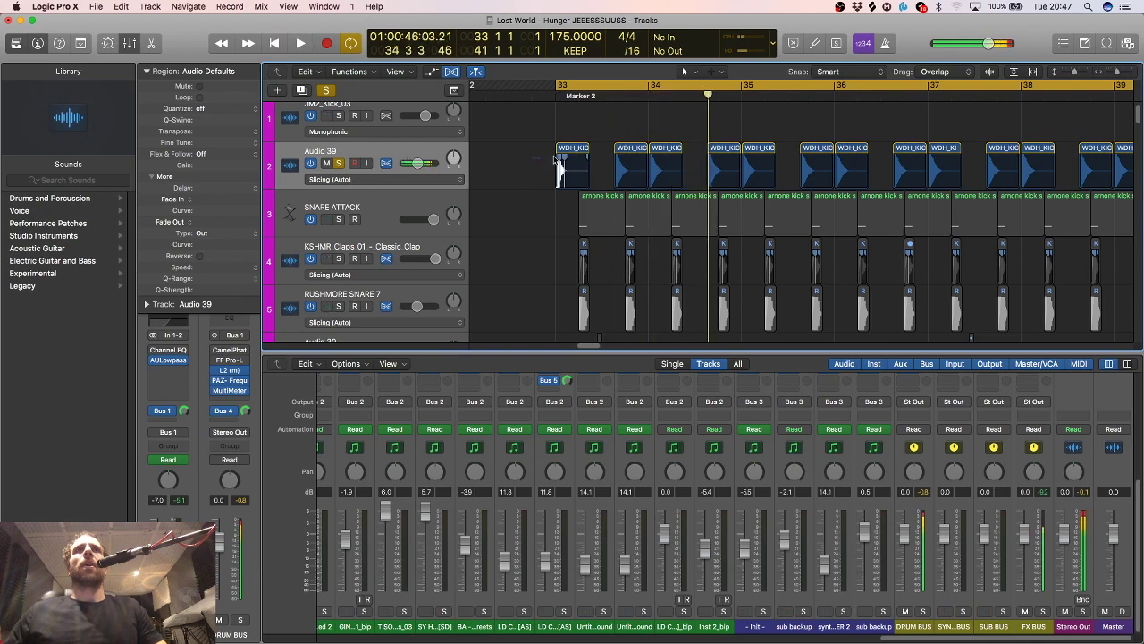
Replace the bar-33 kick region with a copy of the next WDH_KICK region, leaving automation untouched.
click(572, 158)
key(Delete)
click(601, 225)
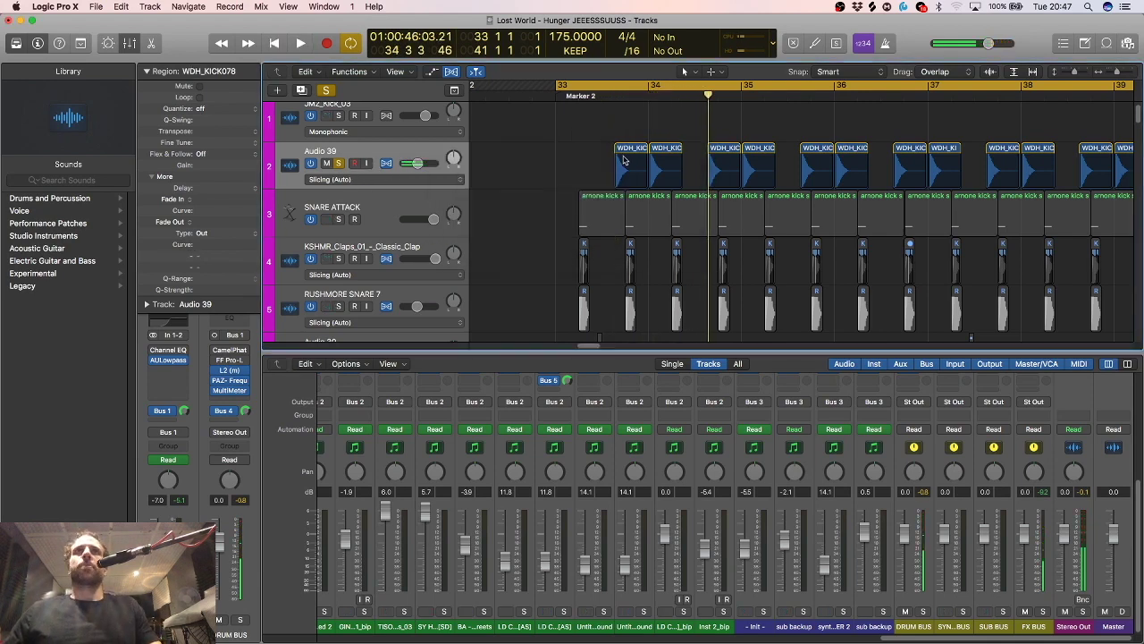
click(629, 150)
drag(628, 151, 569, 150)
click(597, 222)
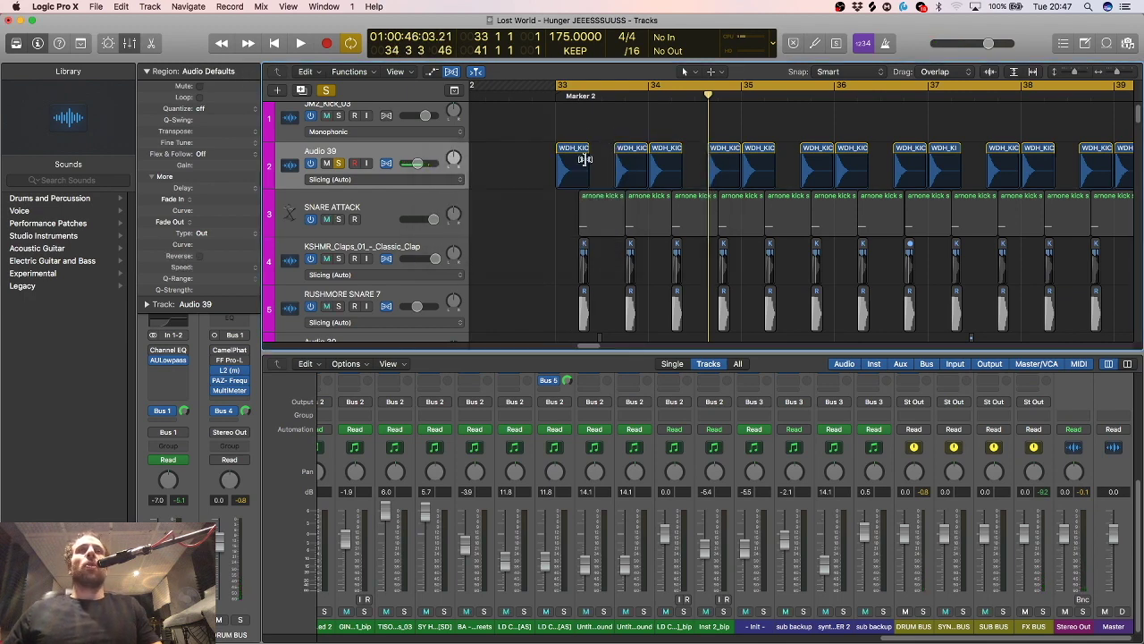
scroll(569, 183, right, 2)
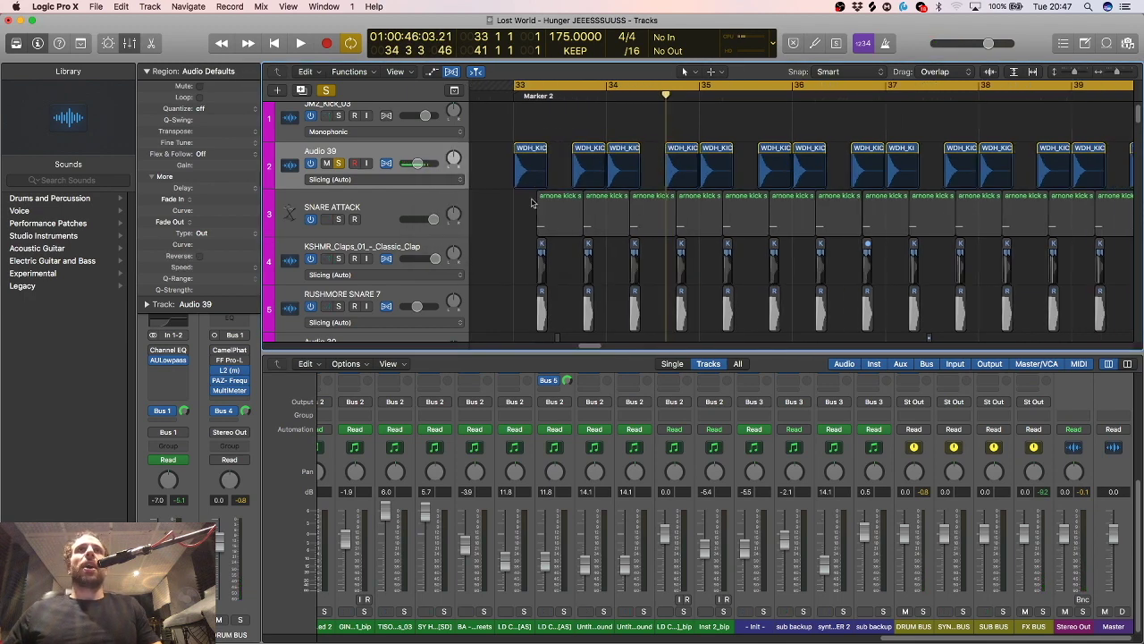
Insert FF Pro-Q 2 (Stereo) below AULowpass on Audio 39, watch the kick spectrum during playback, then close it.
click(167, 370)
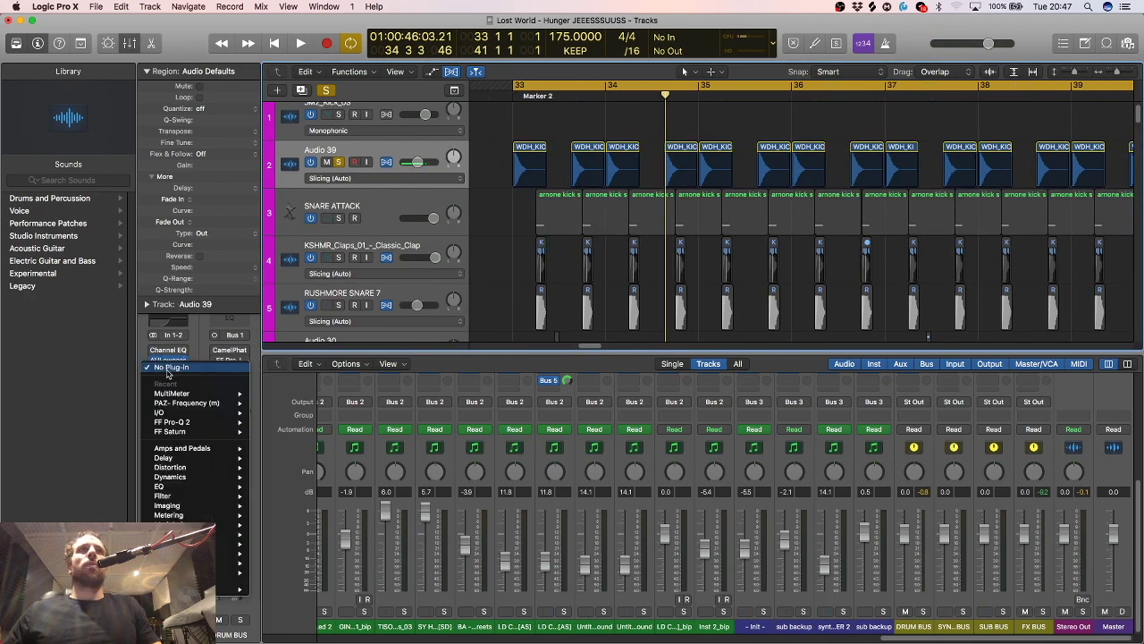
click(200, 426)
drag(293, 76, 777, 178)
key(space)
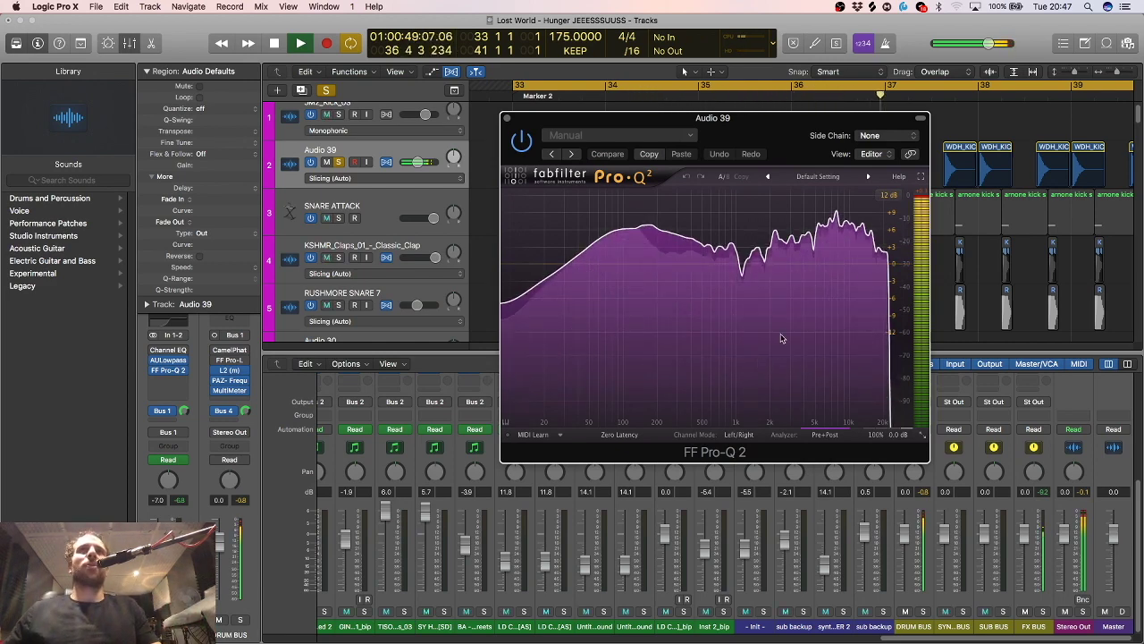
drag(508, 121, 607, 132)
key(space)
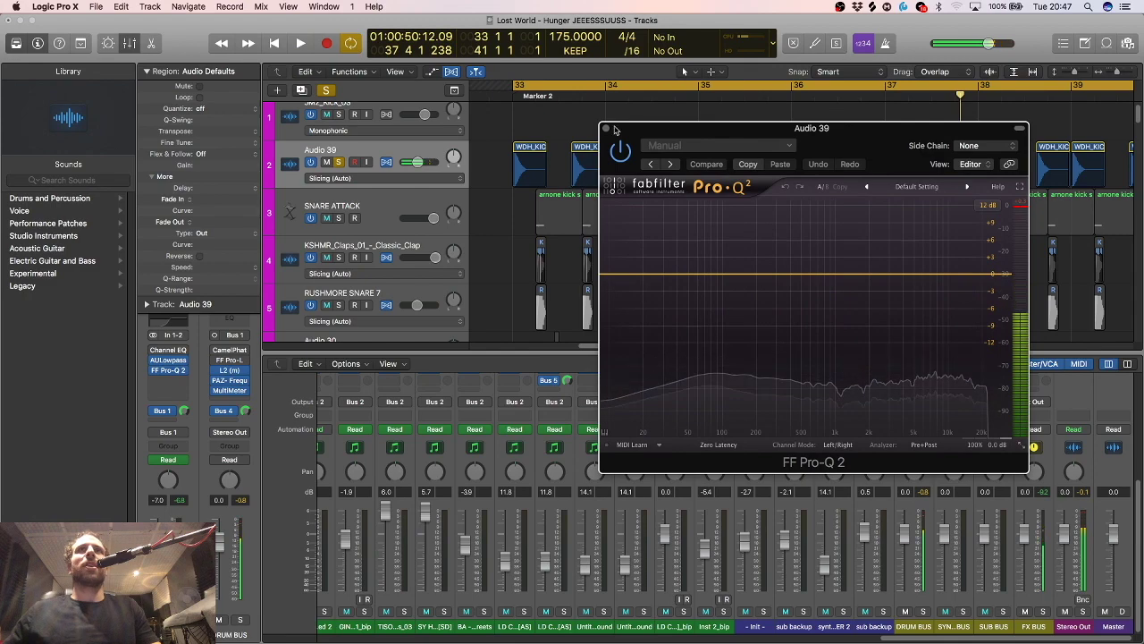
click(607, 130)
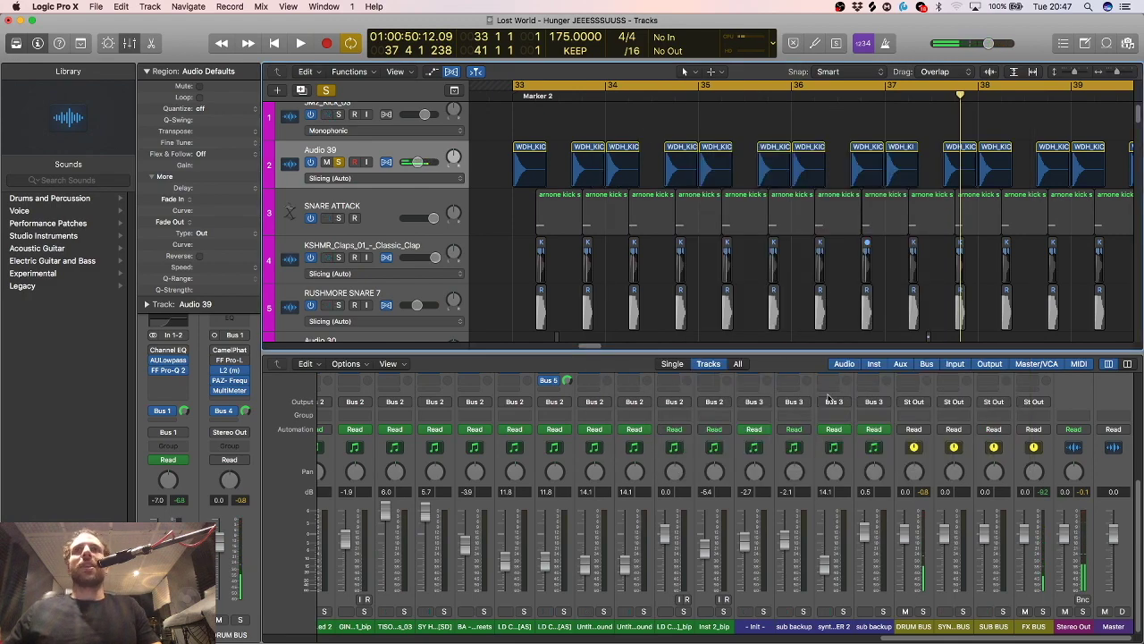
Unsolo the Audio 39 kick track so SNARE ATTACK and the other drums play again.
scroll(957, 494, up, 8)
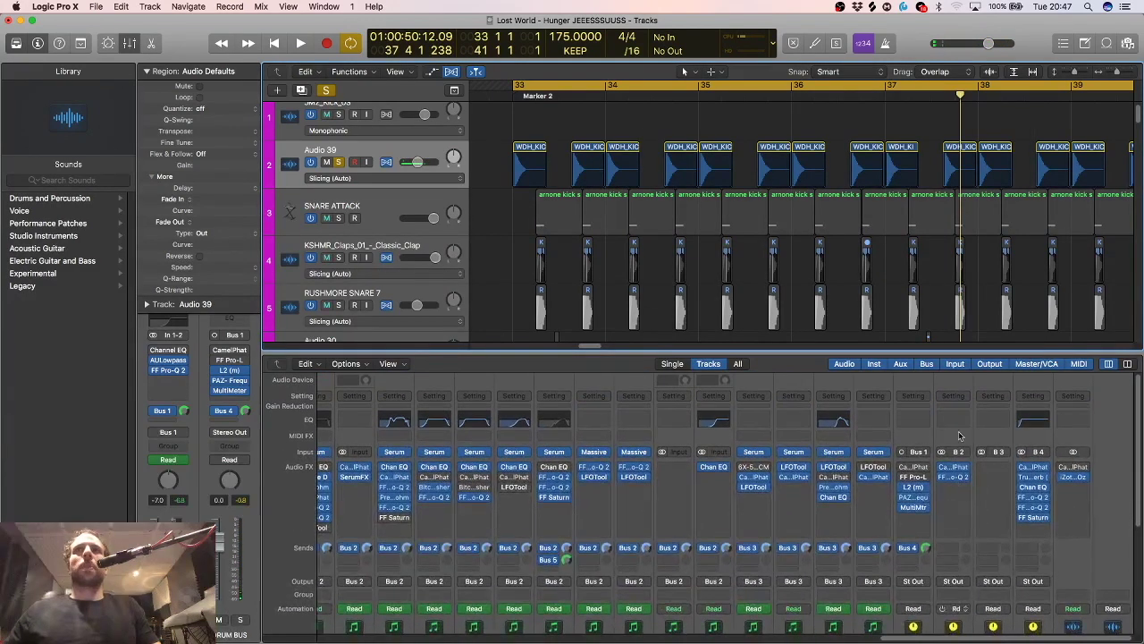
scroll(639, 220, down, 5)
scroll(639, 219, up, 6)
scroll(661, 197, down, 2)
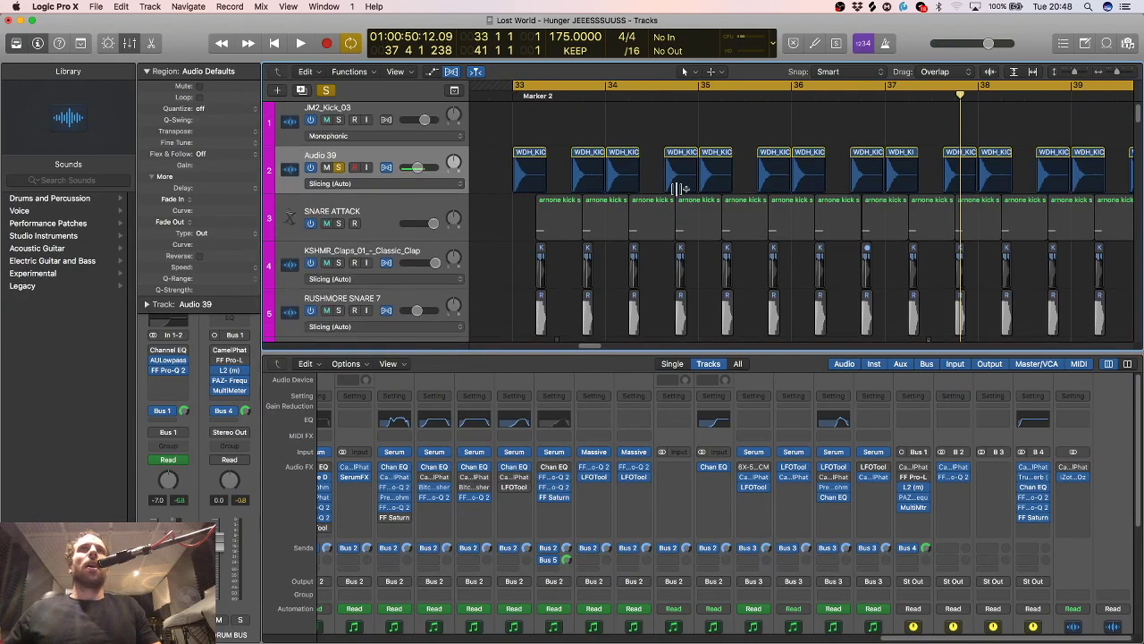
scroll(661, 135, up, 2)
scroll(648, 137, down, 1)
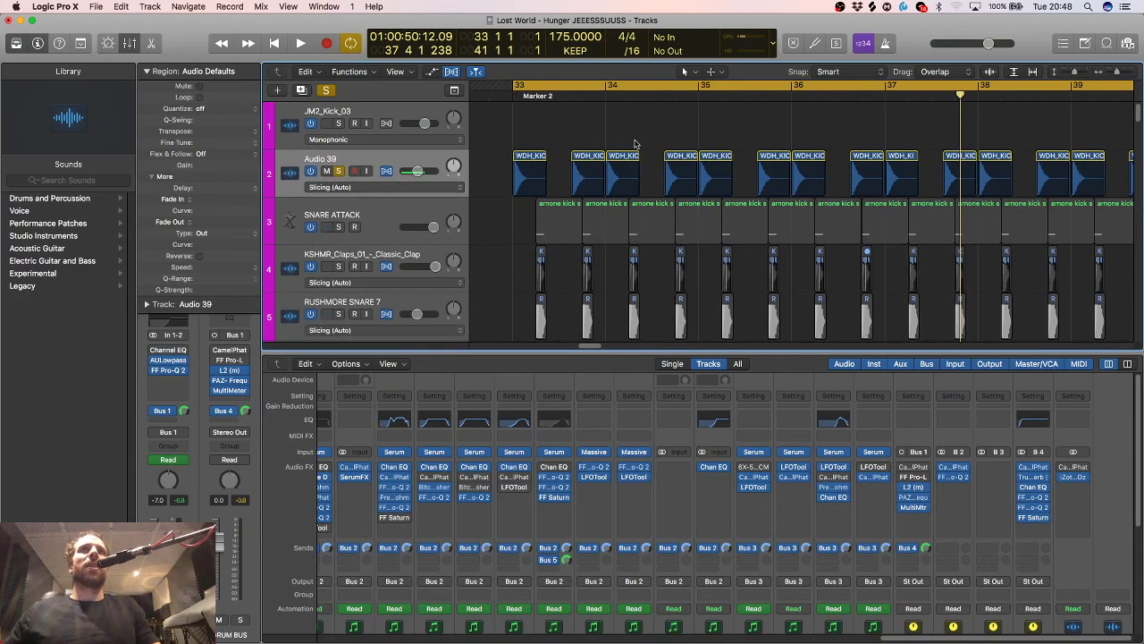
click(339, 171)
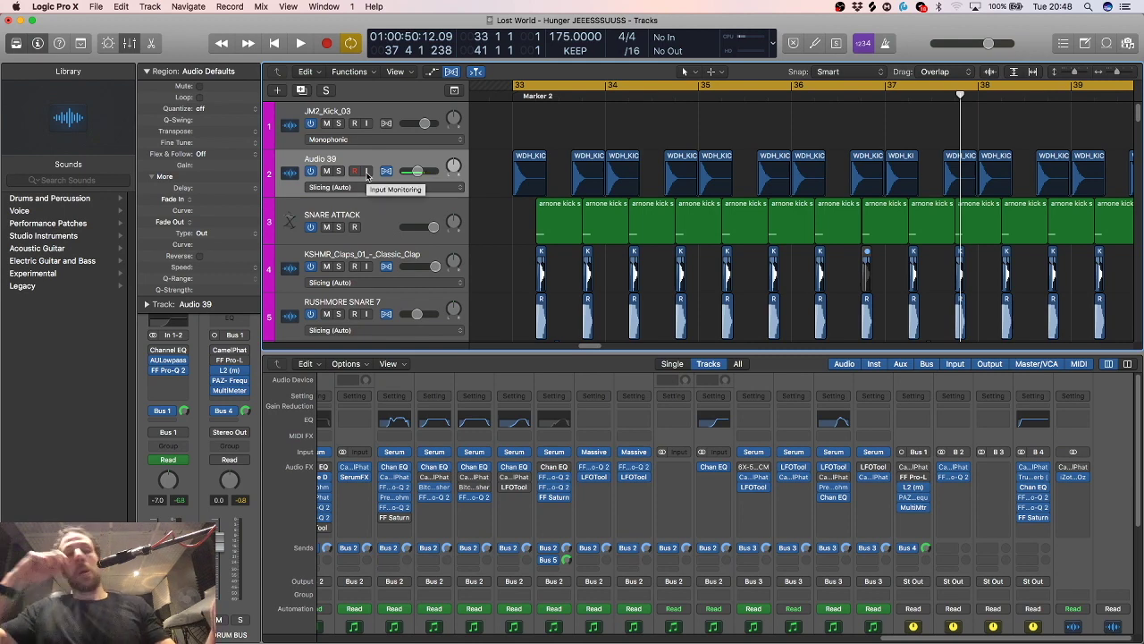
scroll(662, 275, down, 15)
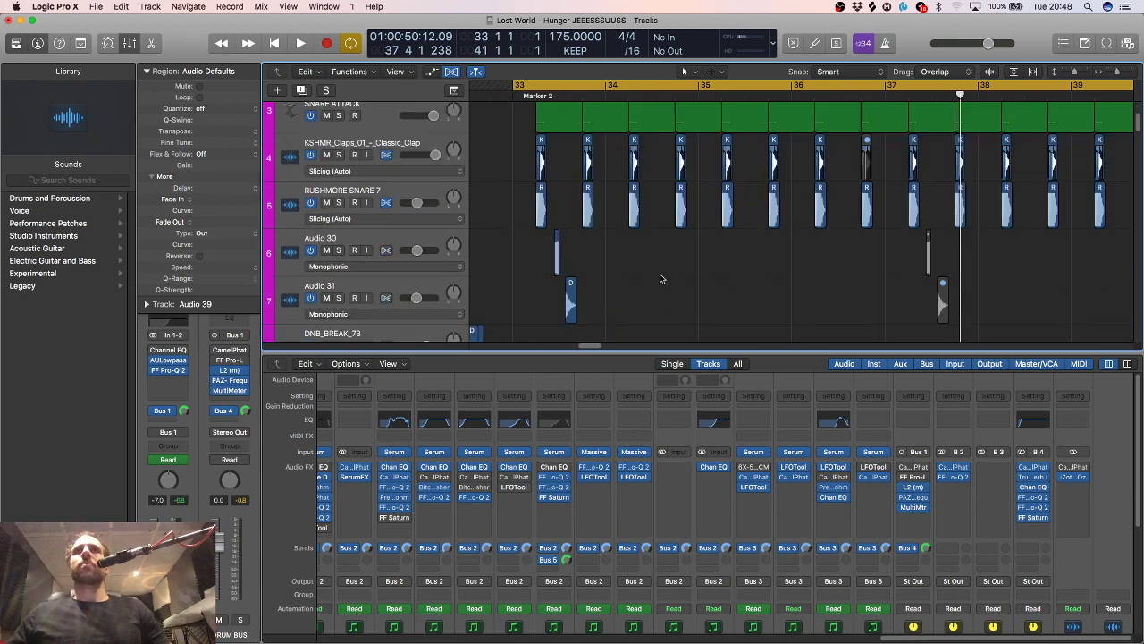
scroll(662, 260, down, 12)
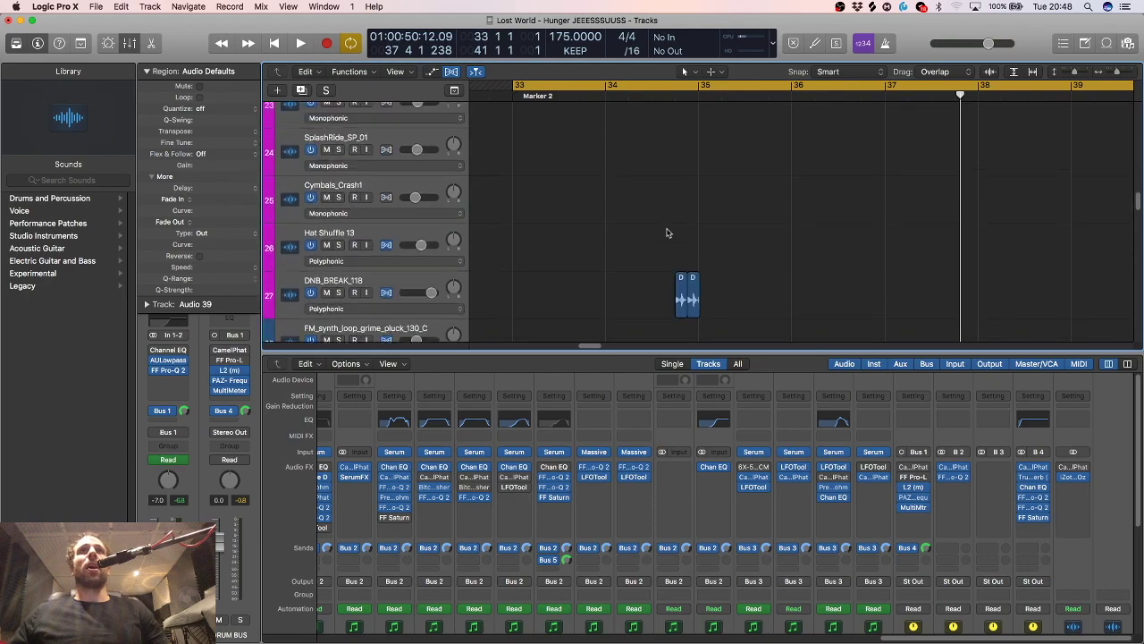
scroll(665, 234, up, 20)
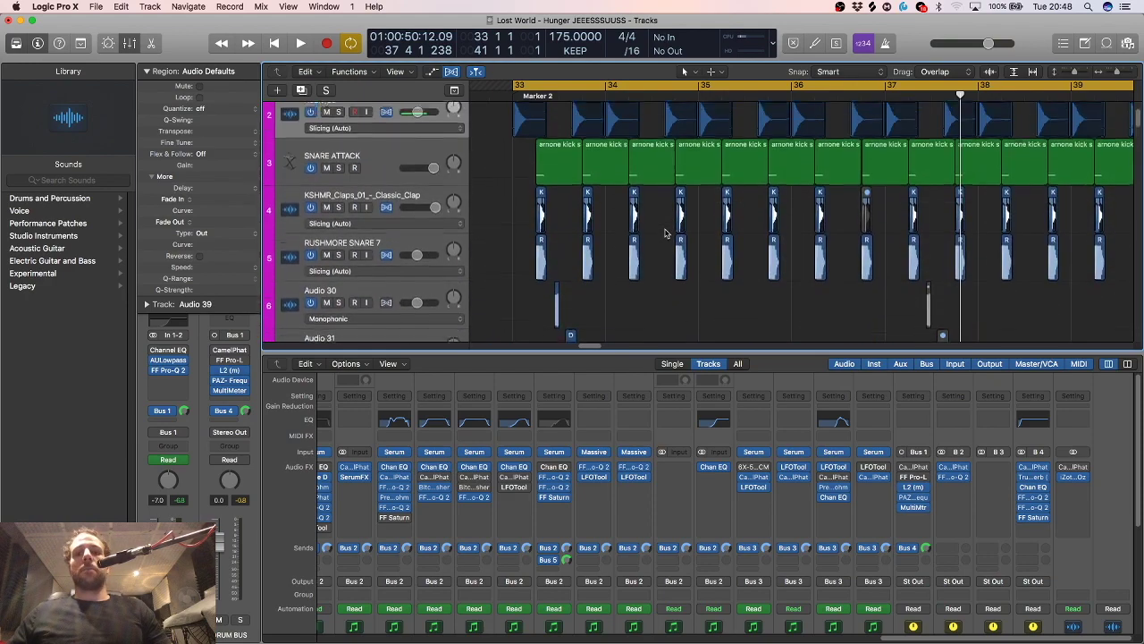